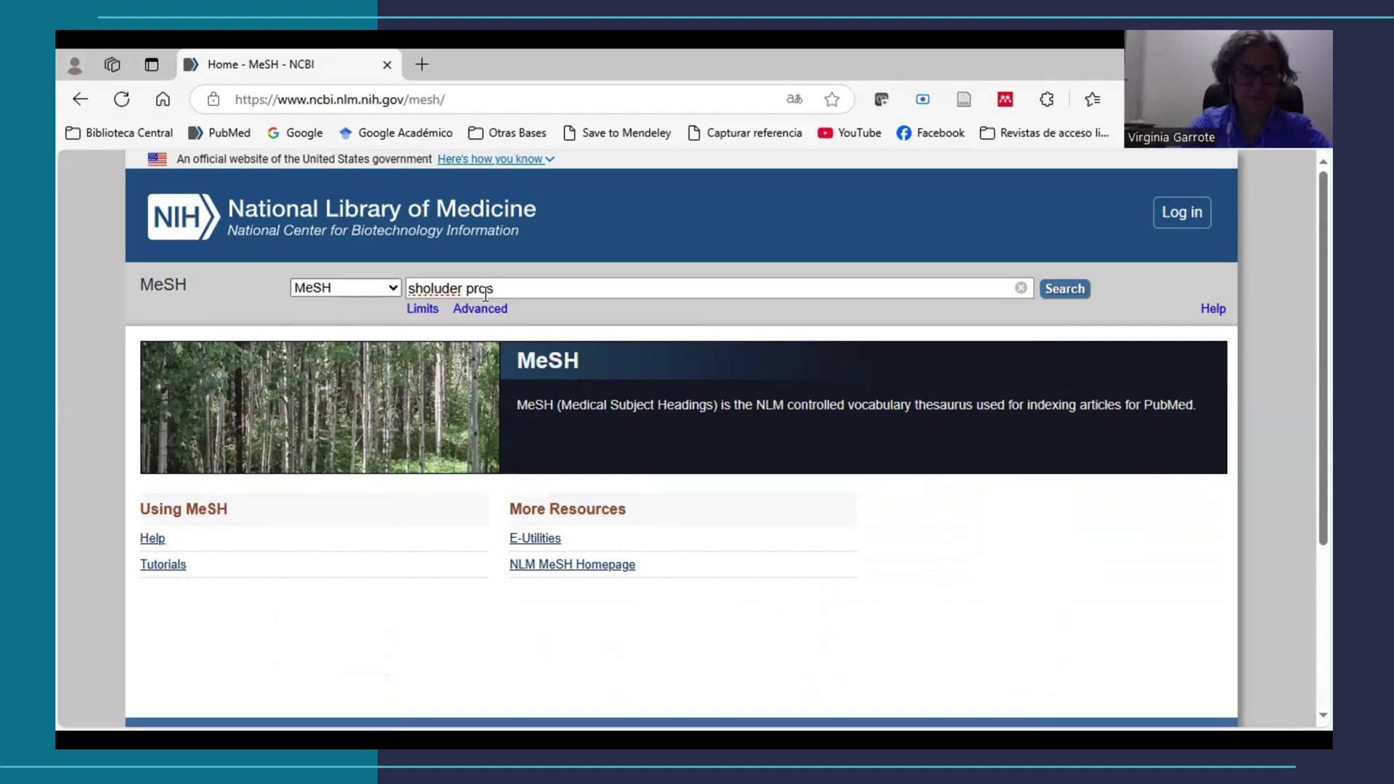
Search the MeSH database for "shoulder prosthesis", correcting the misspelled word "shoulder".
{"action": "type", "text": "thesis"}
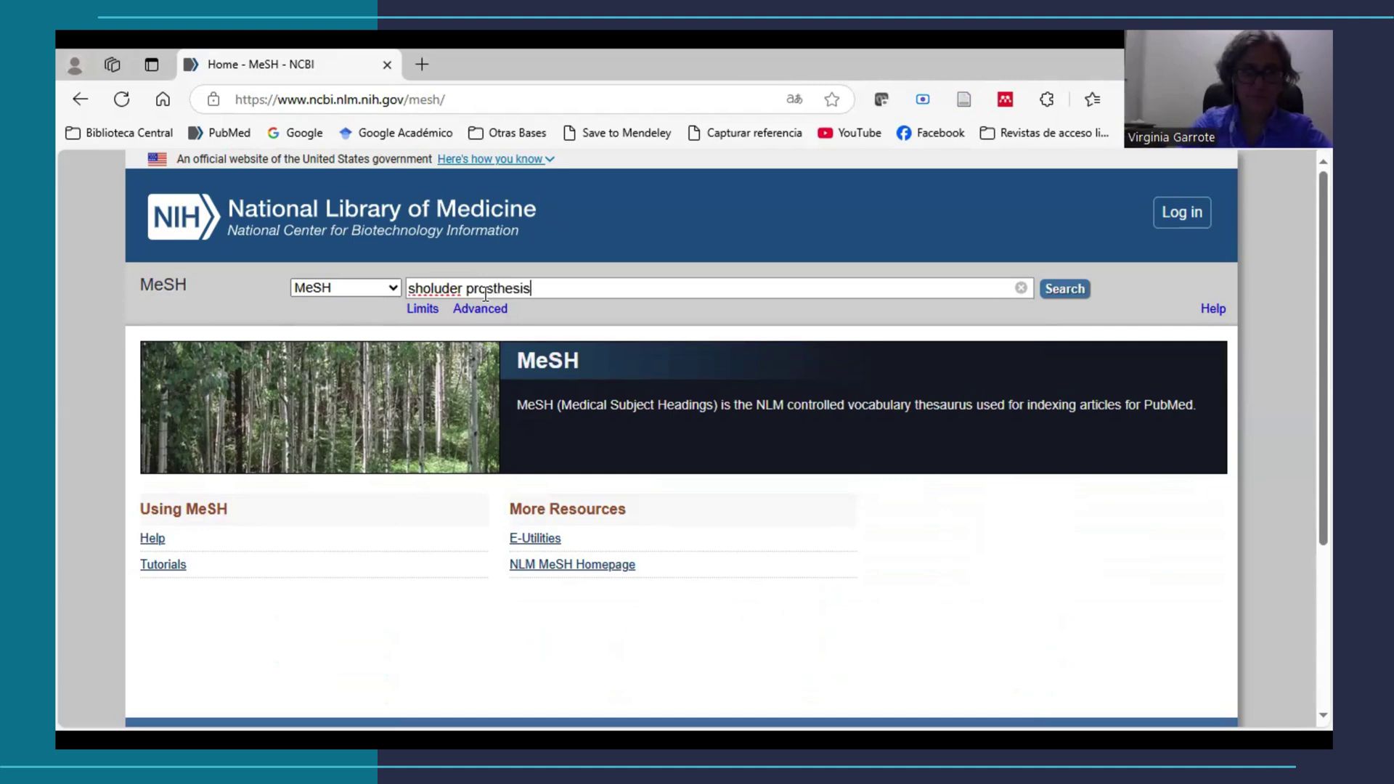
{"action": "key", "text": "Return"}
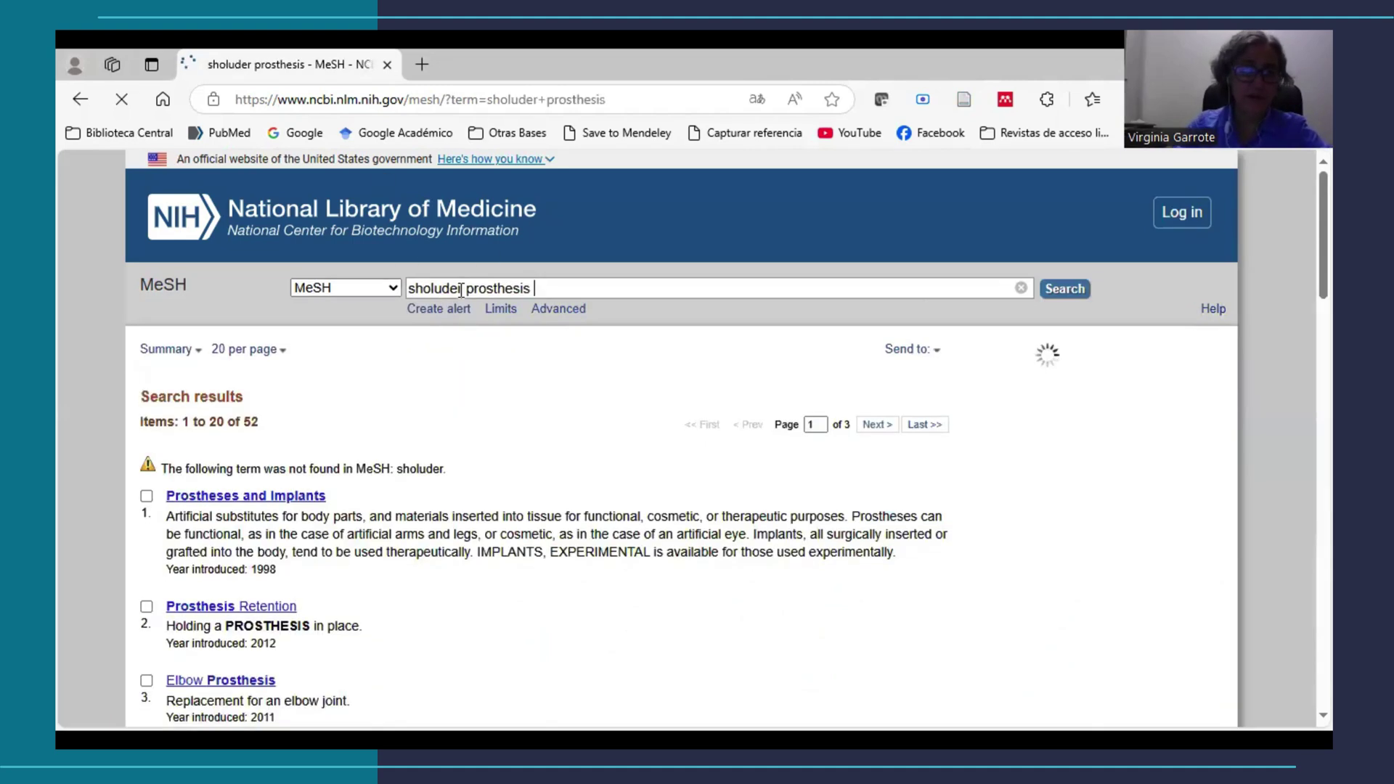
{"action": "left_click", "coordinate": [432, 288]}
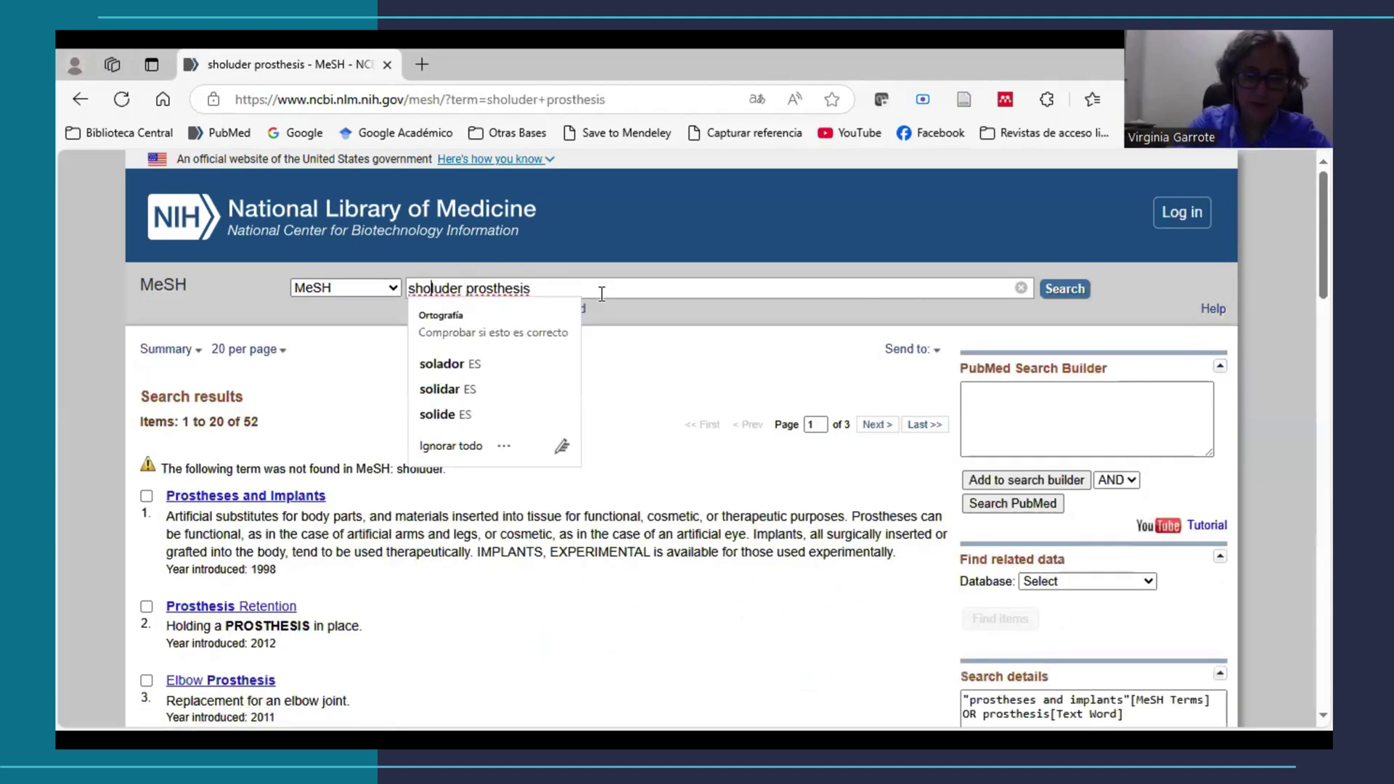
{"action": "key", "text": "Delete"}
{"action": "key", "text": "Delete"}
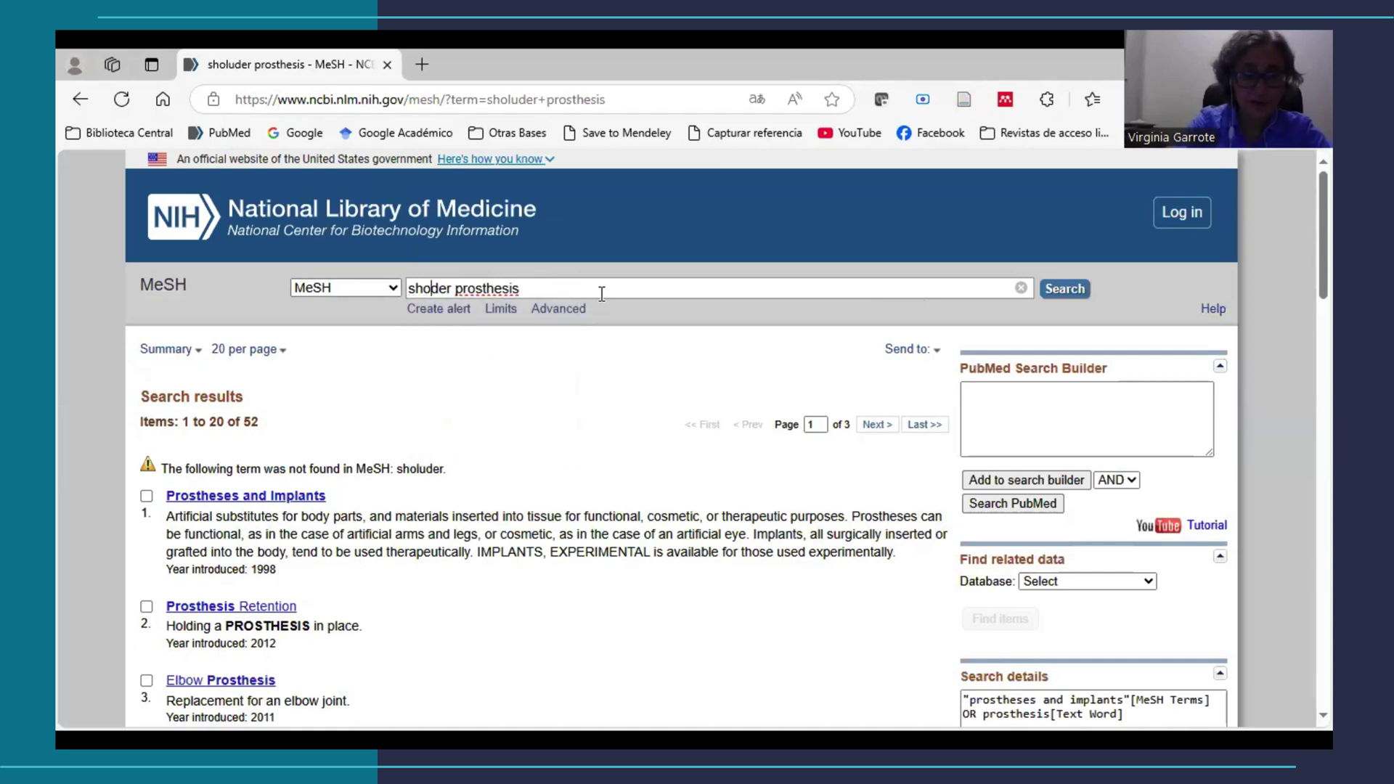
{"action": "type", "text": "ul"}
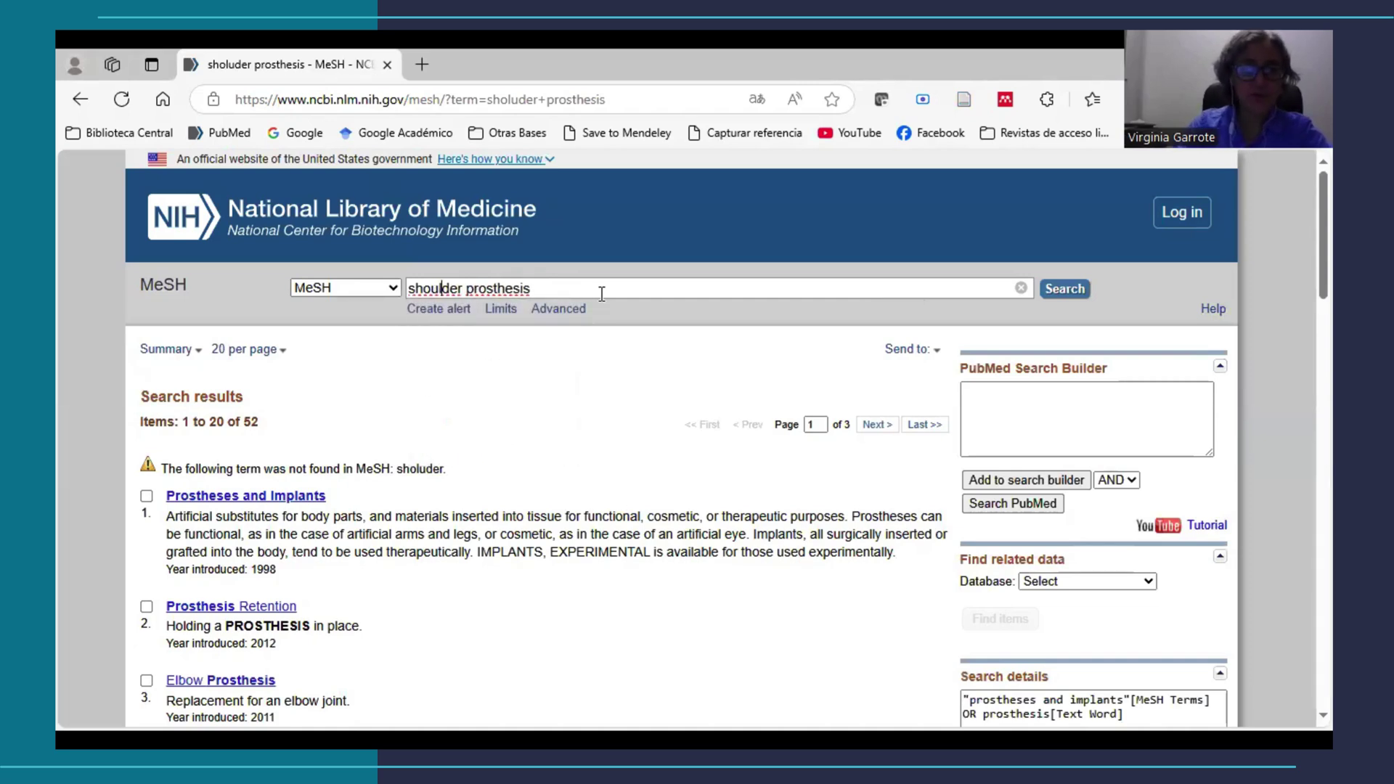
{"action": "left_click", "coordinate": [1069, 292]}
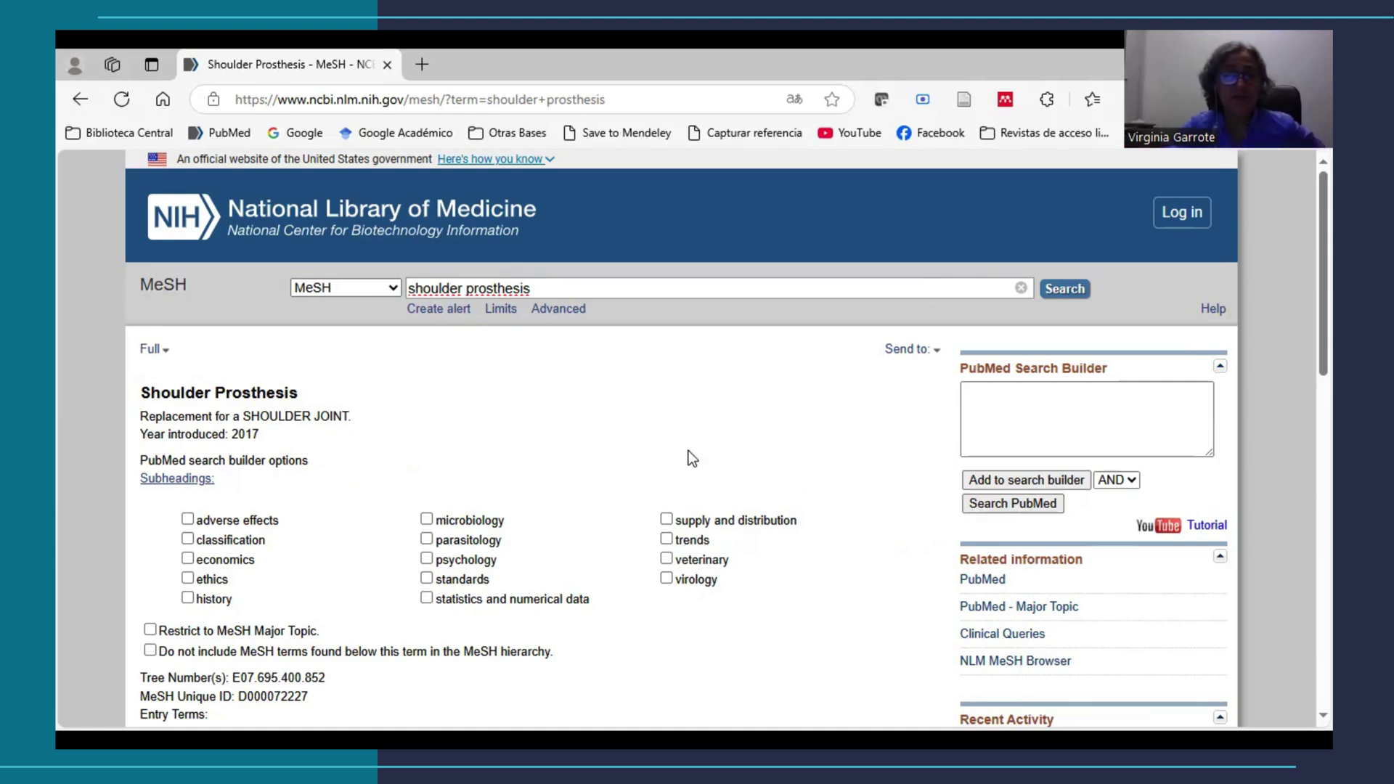
Examine the Shoulder Prosthesis record, including its heading, definition, subheadings, entry terms and previous indexing.
{"action": "scroll", "coordinate": [692, 457], "scroll_direction": "down", "scroll_amount": 1}
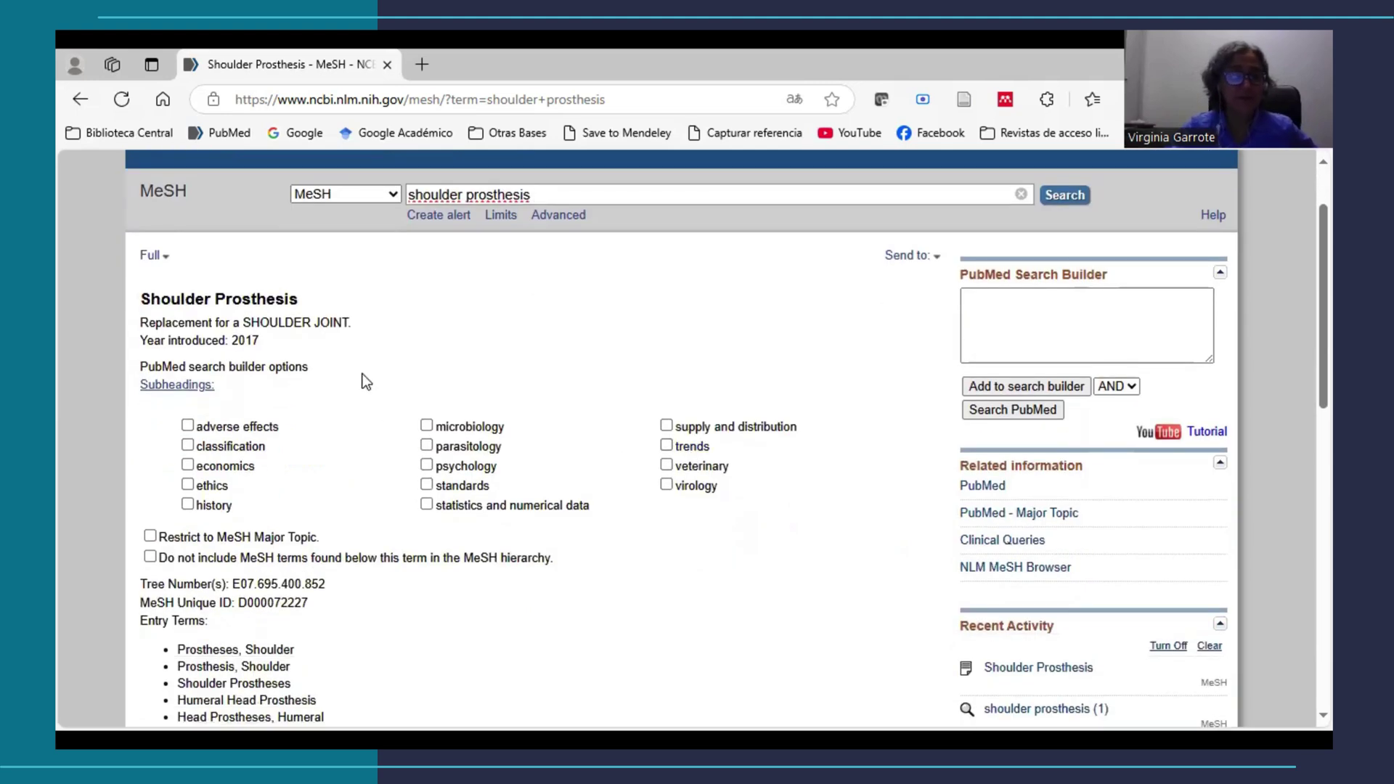
{"action": "scroll", "coordinate": [630, 331], "scroll_direction": "down", "scroll_amount": 1}
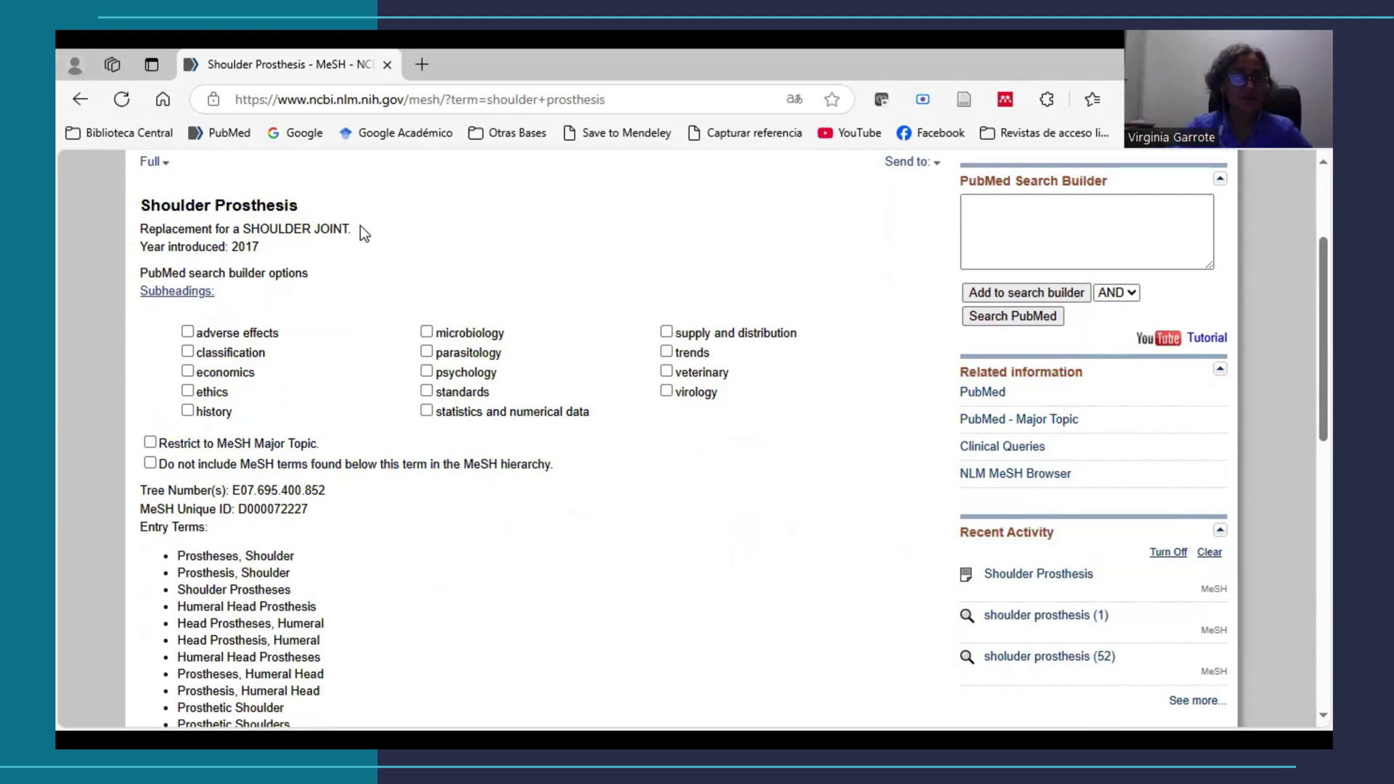
{"action": "scroll", "coordinate": [524, 363], "scroll_direction": "down", "scroll_amount": 2}
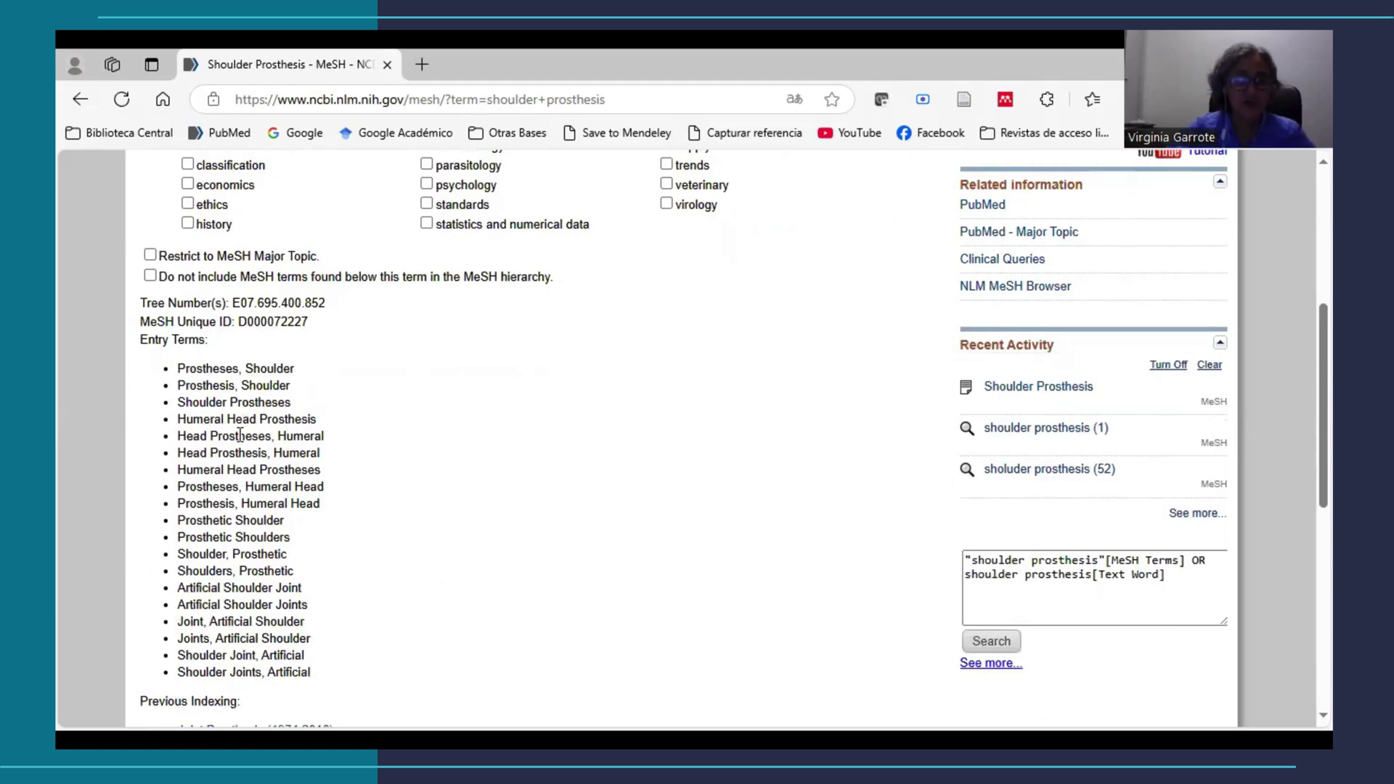
{"action": "scroll", "coordinate": [437, 410], "scroll_direction": "up", "scroll_amount": 1}
{"action": "scroll", "coordinate": [437, 409], "scroll_direction": "up", "scroll_amount": 2}
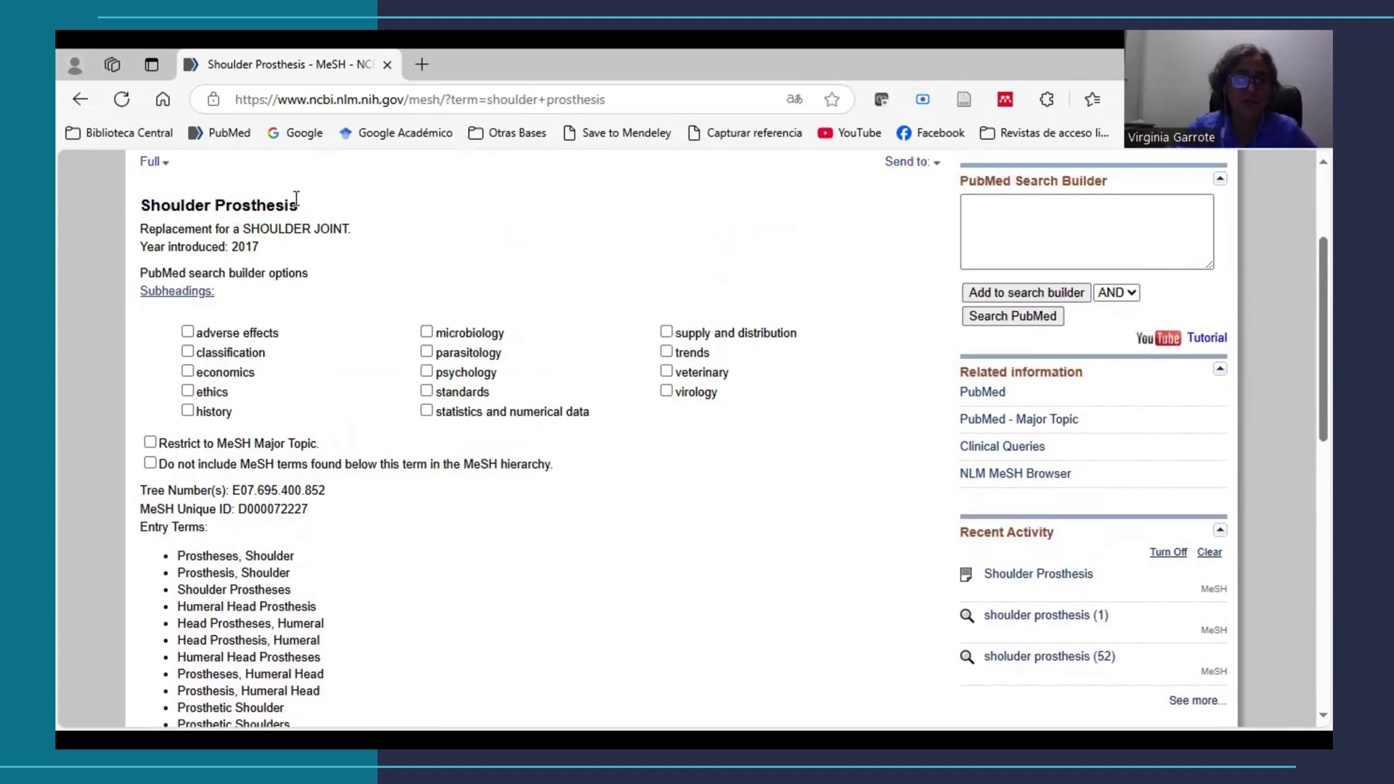
{"action": "left_click_drag", "start_coordinate": [297, 197], "coordinate": [140, 207]}
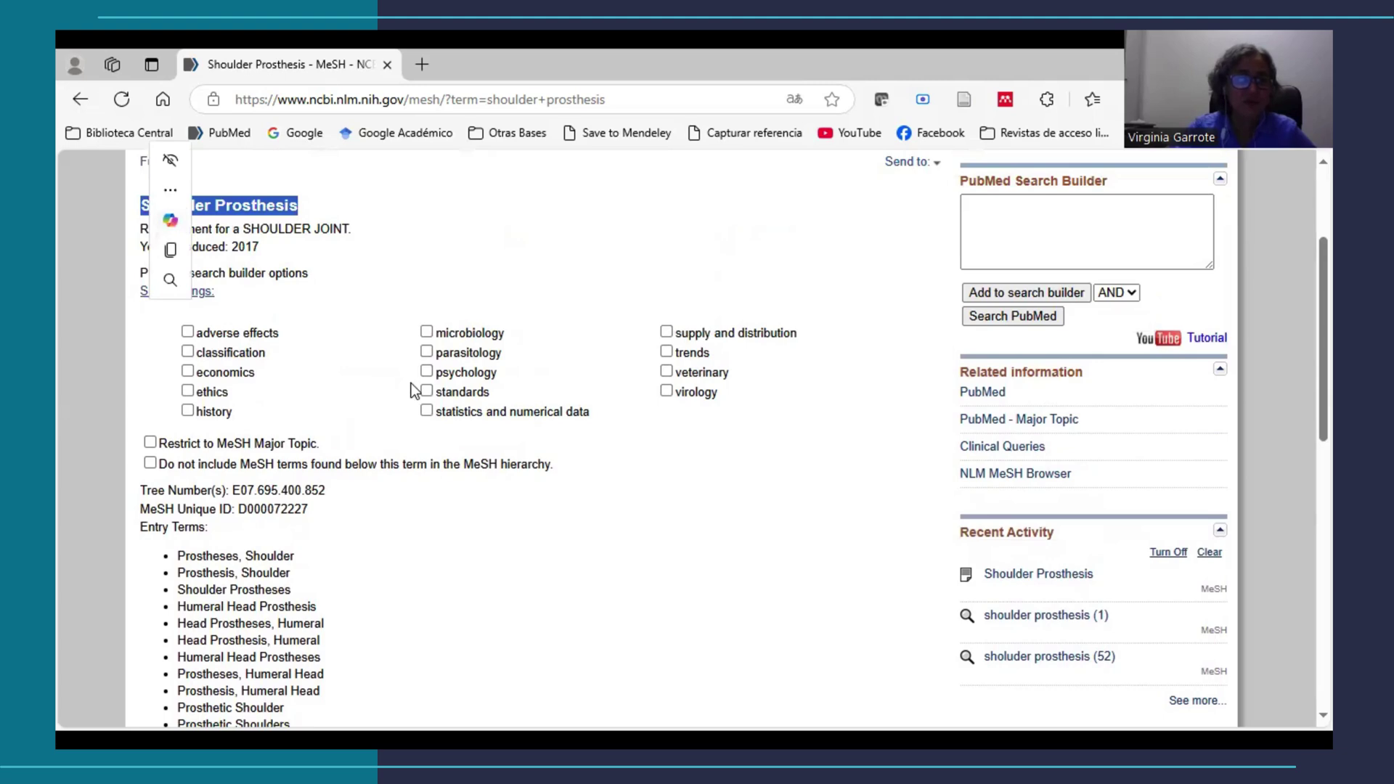
{"action": "scroll", "coordinate": [411, 382], "scroll_direction": "down", "scroll_amount": 3}
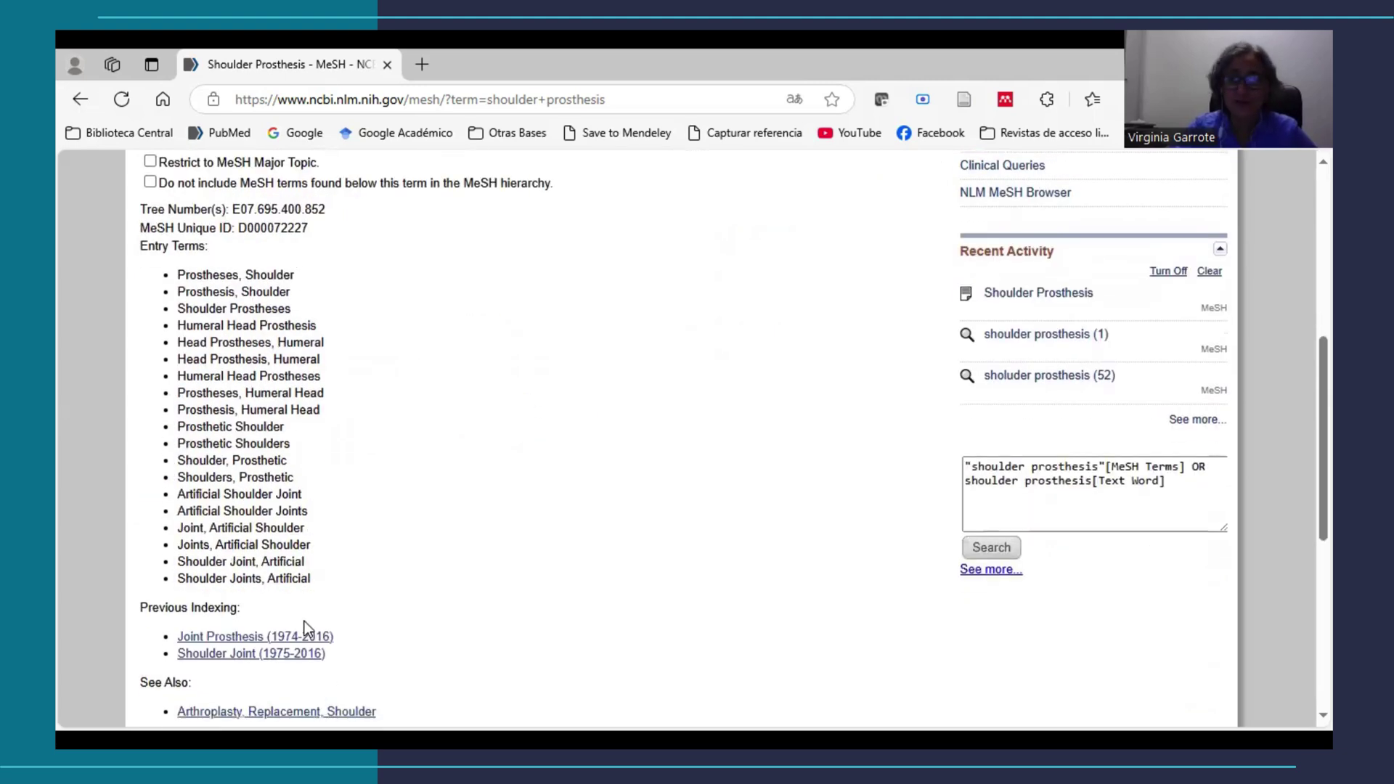
{"action": "scroll", "coordinate": [778, 461], "scroll_direction": "up", "scroll_amount": 5}
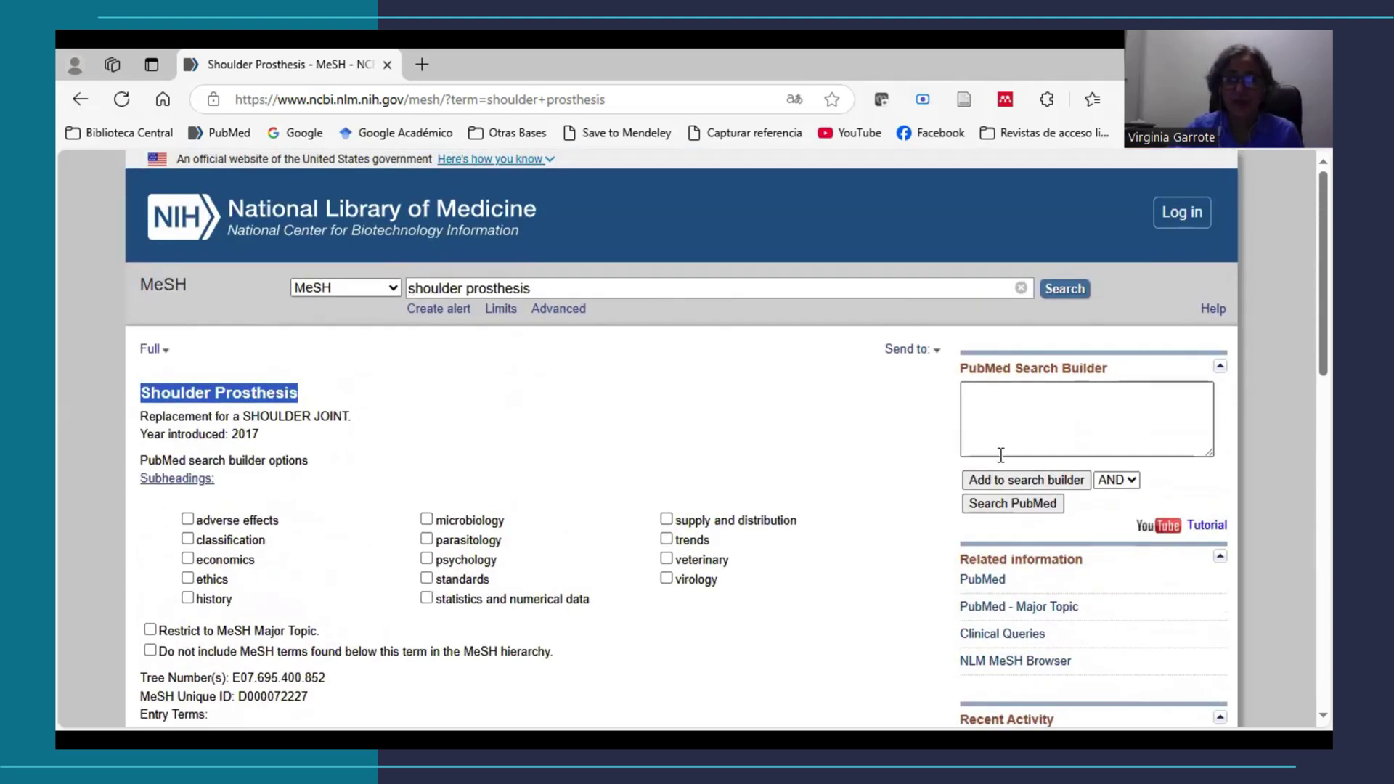
Add the Shoulder Prosthesis MeSH heading to the PubMed search builder.
{"action": "left_click", "coordinate": [367, 396]}
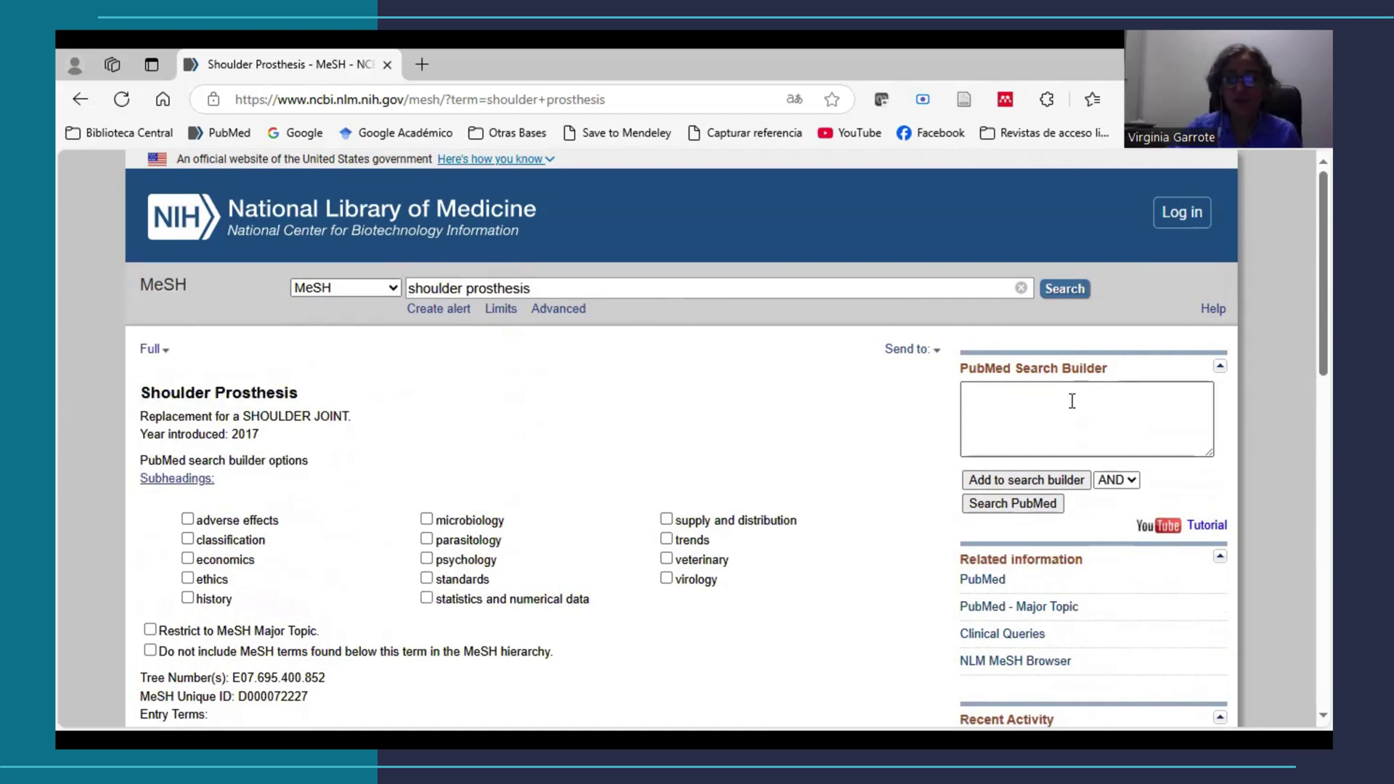
{"action": "left_click", "coordinate": [1005, 482]}
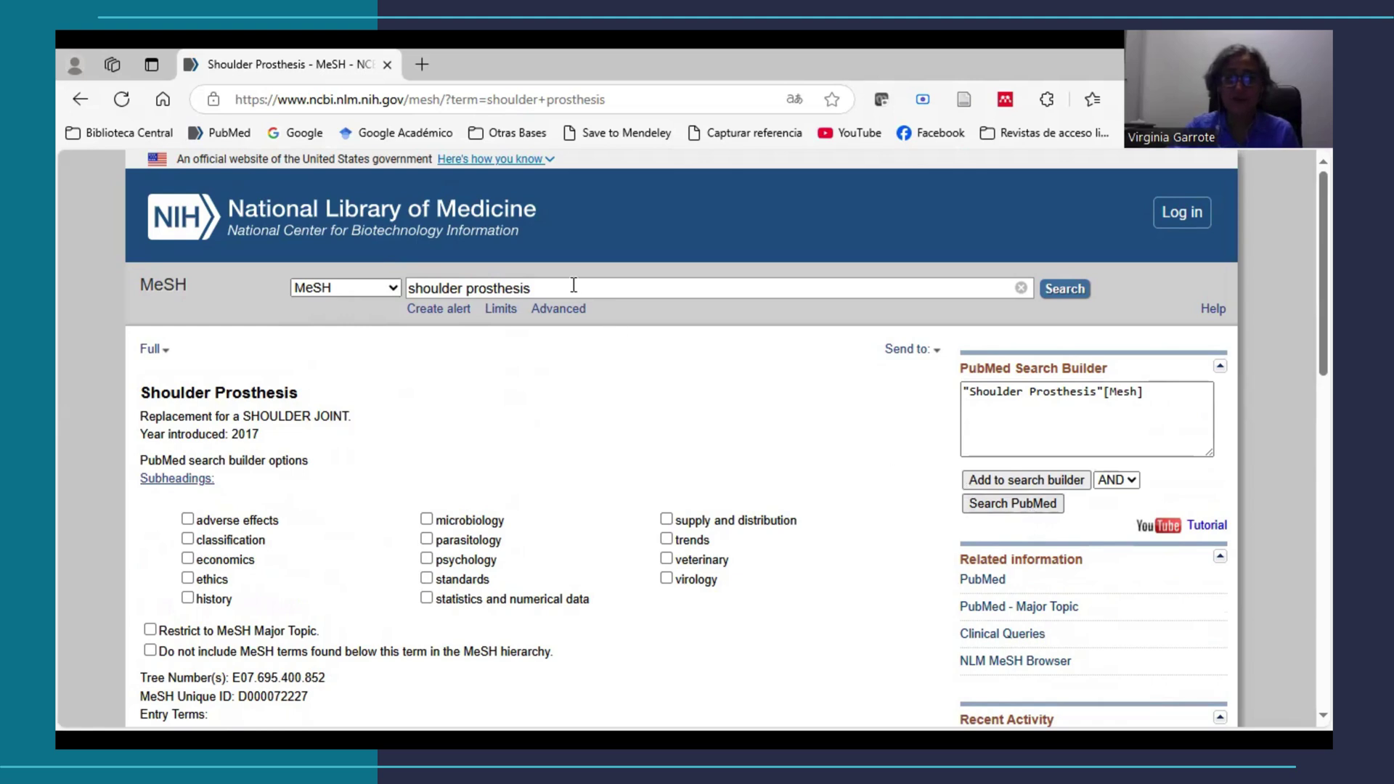
Replace the MeSH search term with "humeral fracture" and run the search using the matching suggestion.
{"action": "left_click_drag", "start_coordinate": [574, 284], "coordinate": [308, 269]}
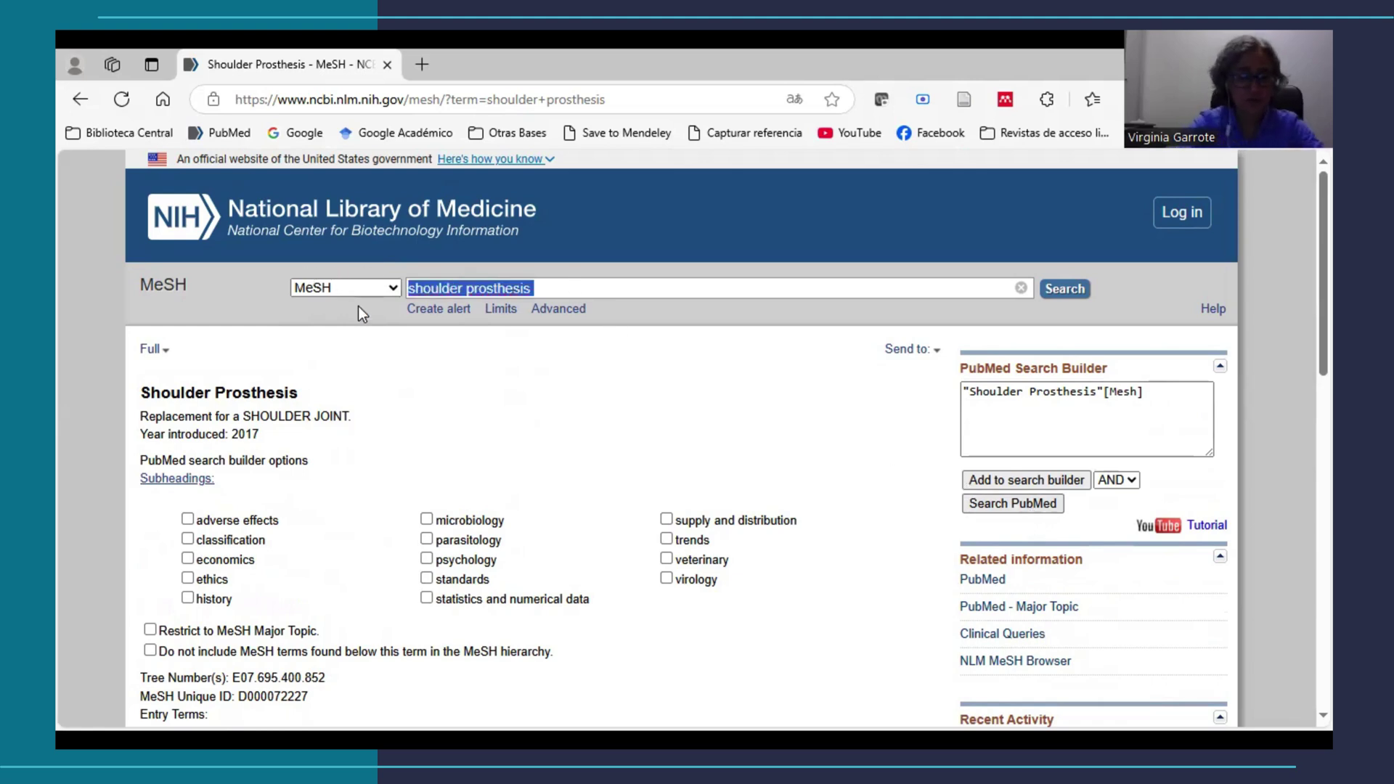
{"action": "left_click", "coordinate": [353, 329]}
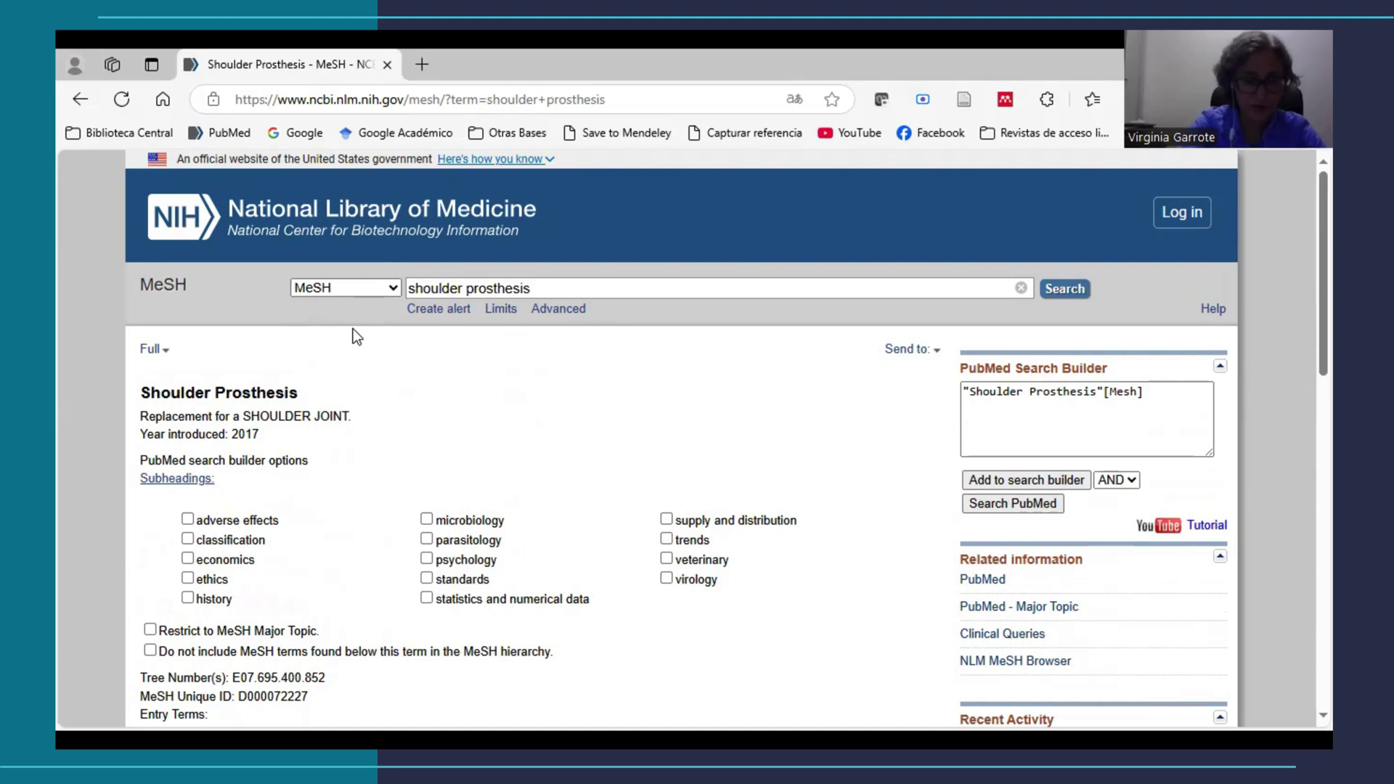
{"action": "scroll", "coordinate": [353, 330], "scroll_direction": "down", "scroll_amount": 7}
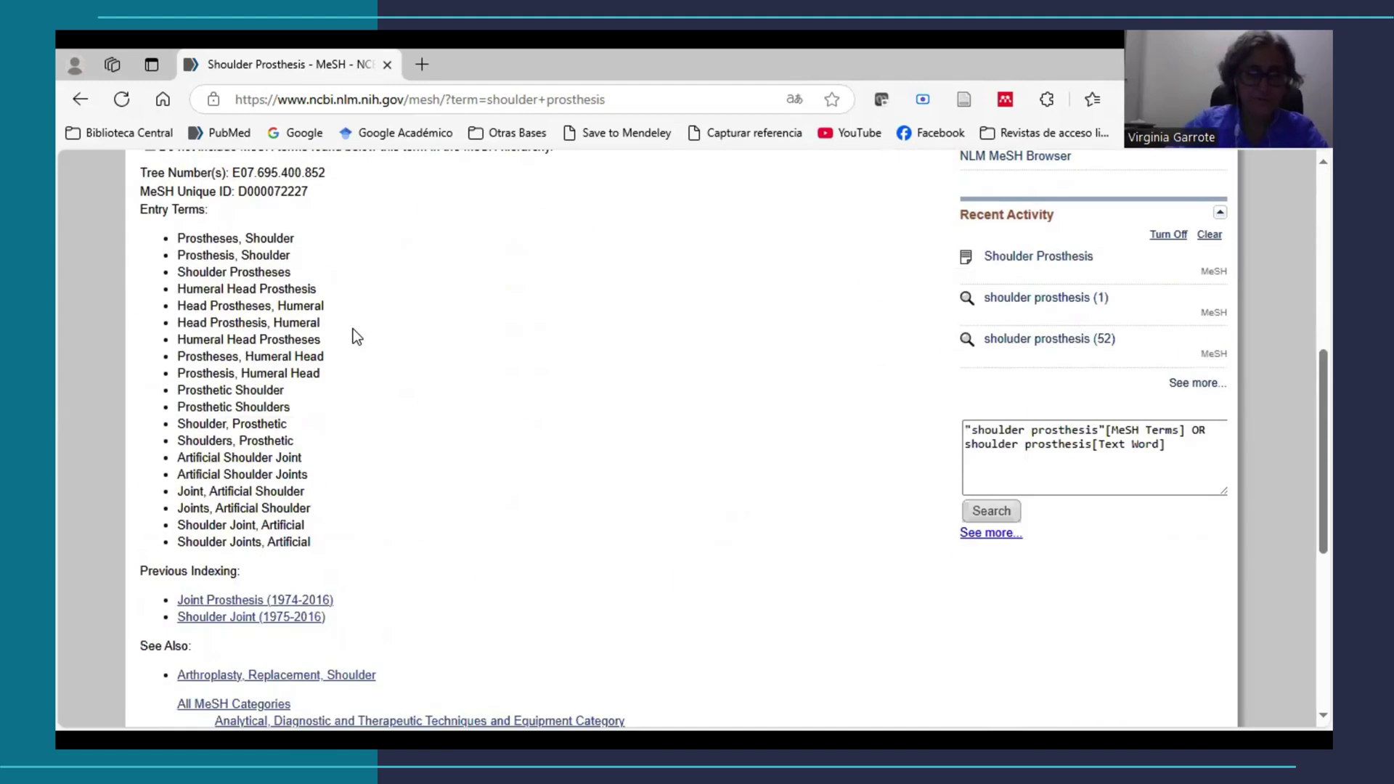
{"action": "scroll", "coordinate": [470, 270], "scroll_direction": "up", "scroll_amount": 7}
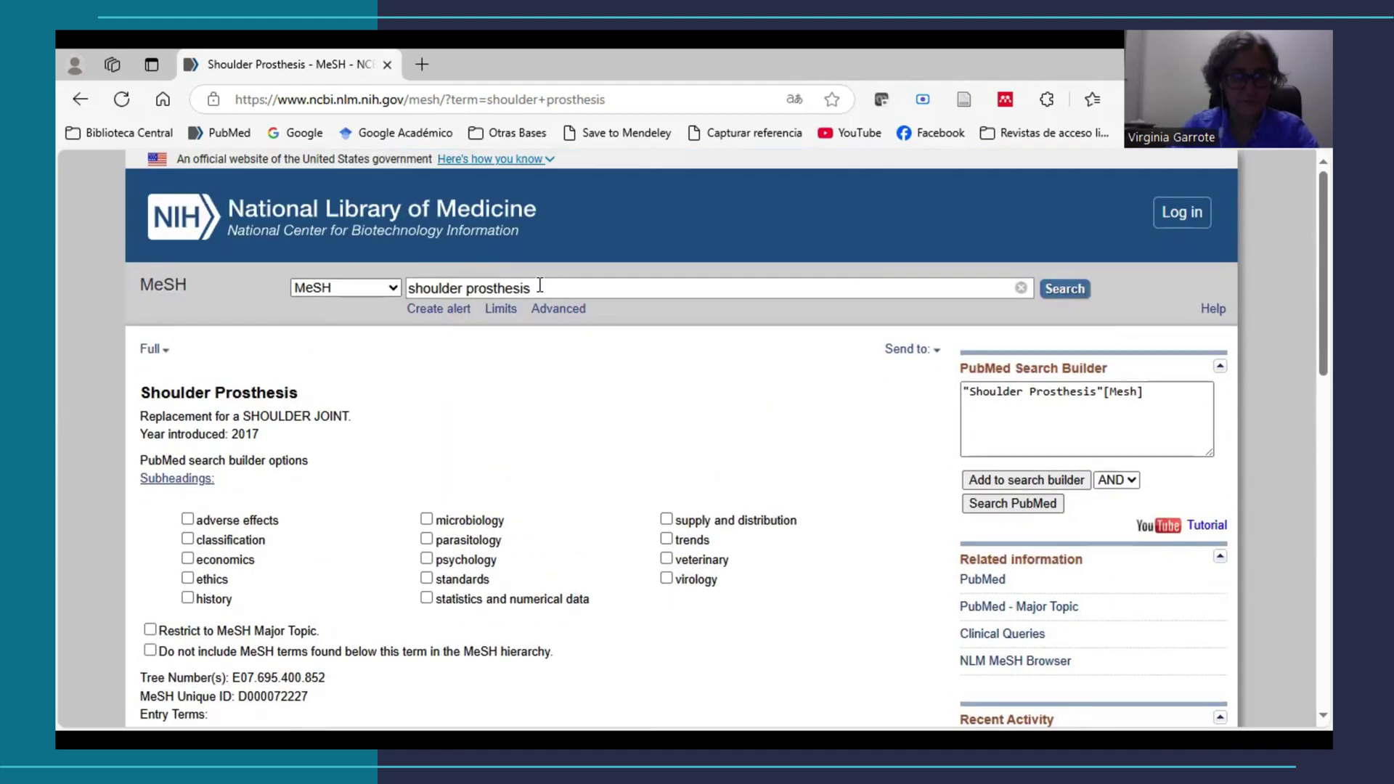
{"action": "left_click_drag", "start_coordinate": [540, 286], "coordinate": [351, 281]}
{"action": "key", "text": "BackSpace"}
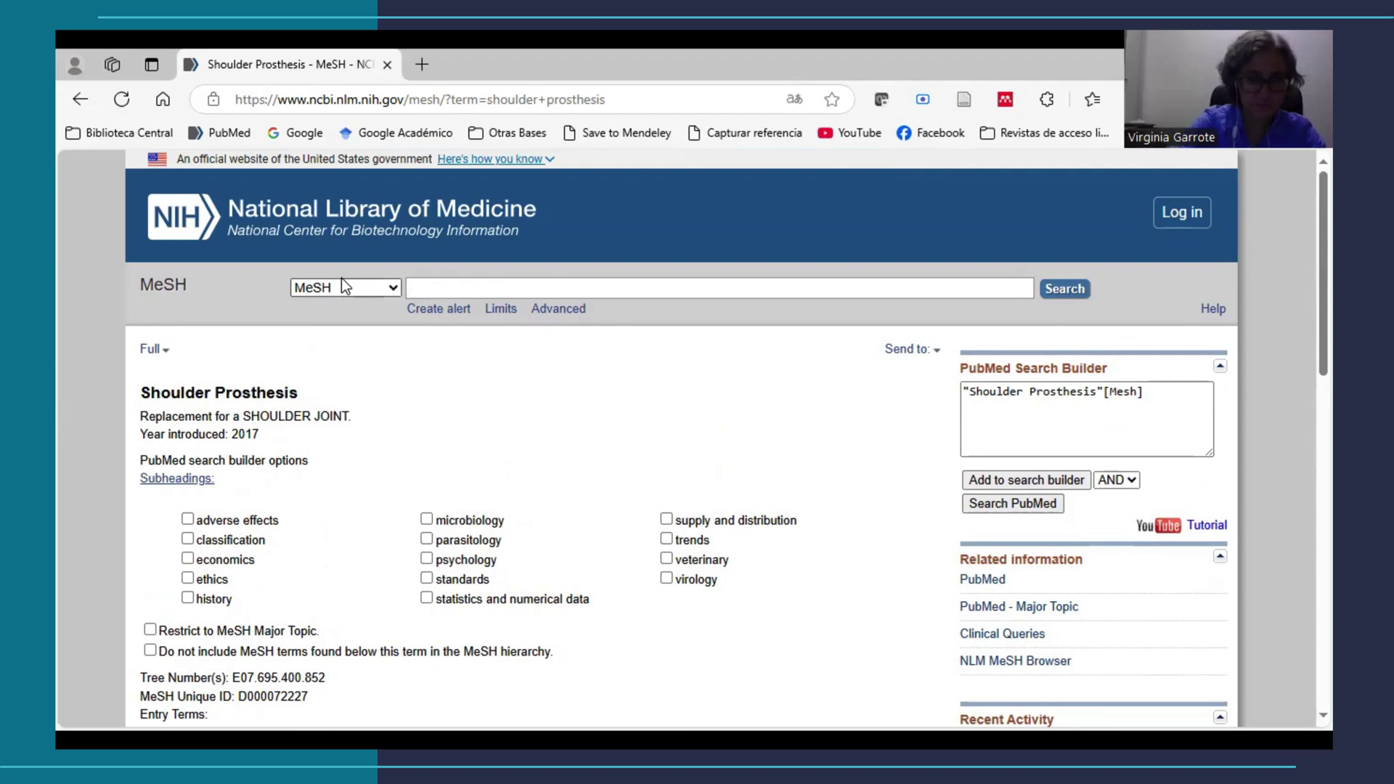
{"action": "type", "text": "humeral "}
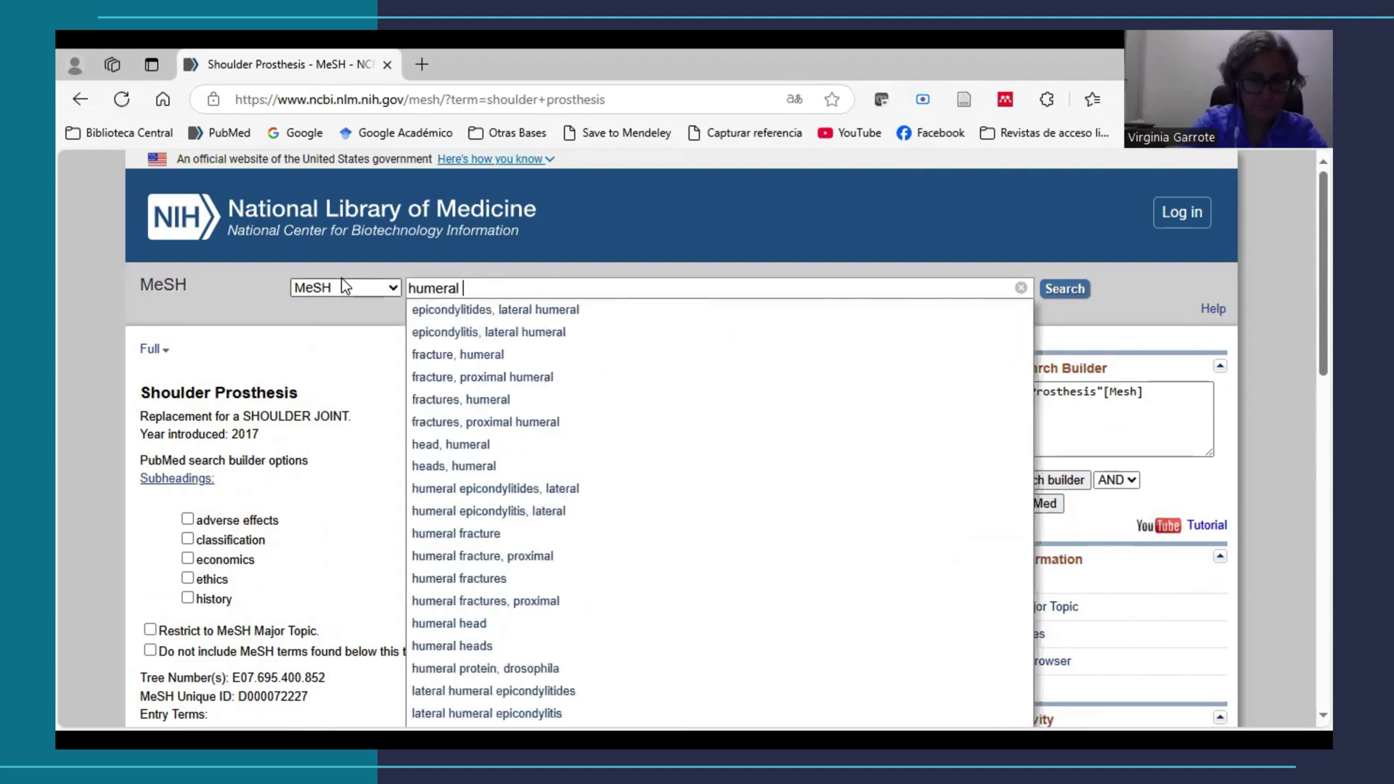
{"action": "type", "text": "fracture"}
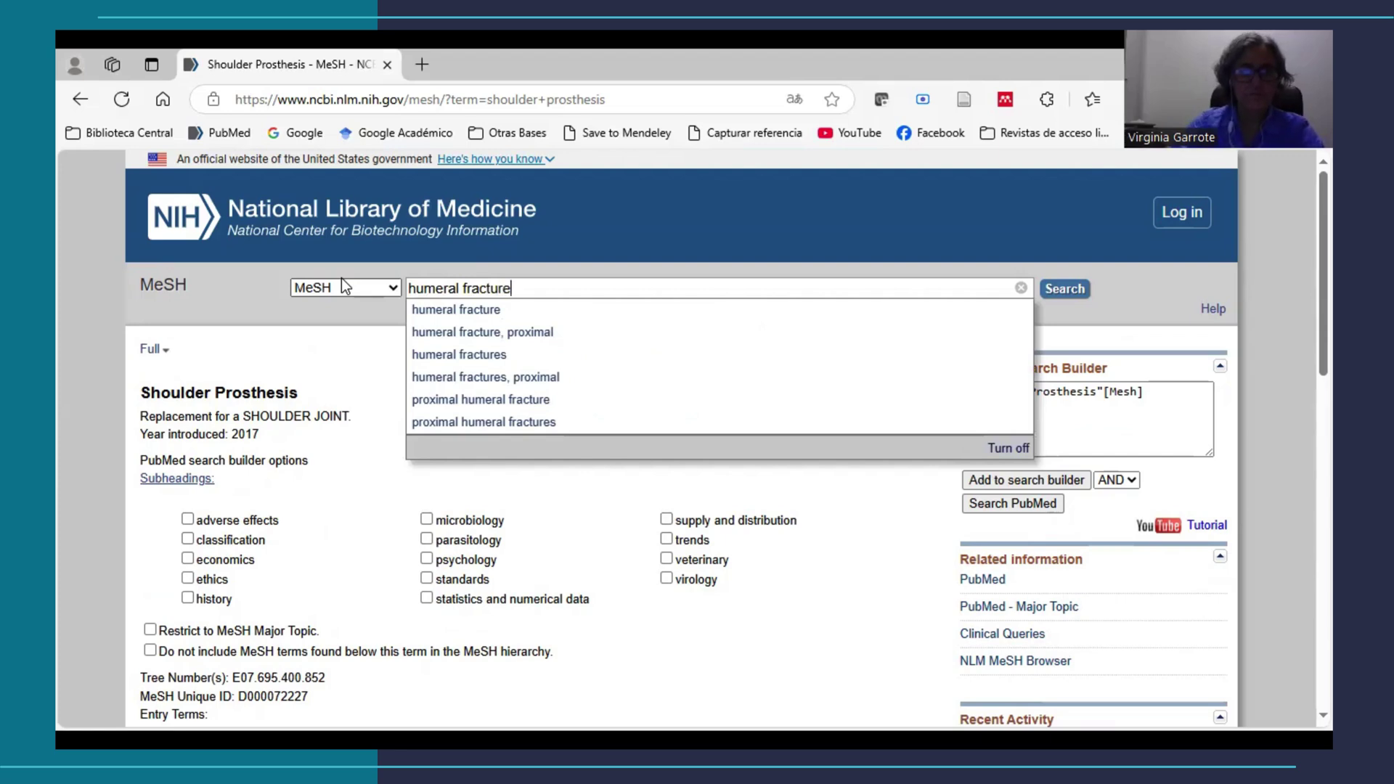
{"action": "left_click", "coordinate": [452, 313]}
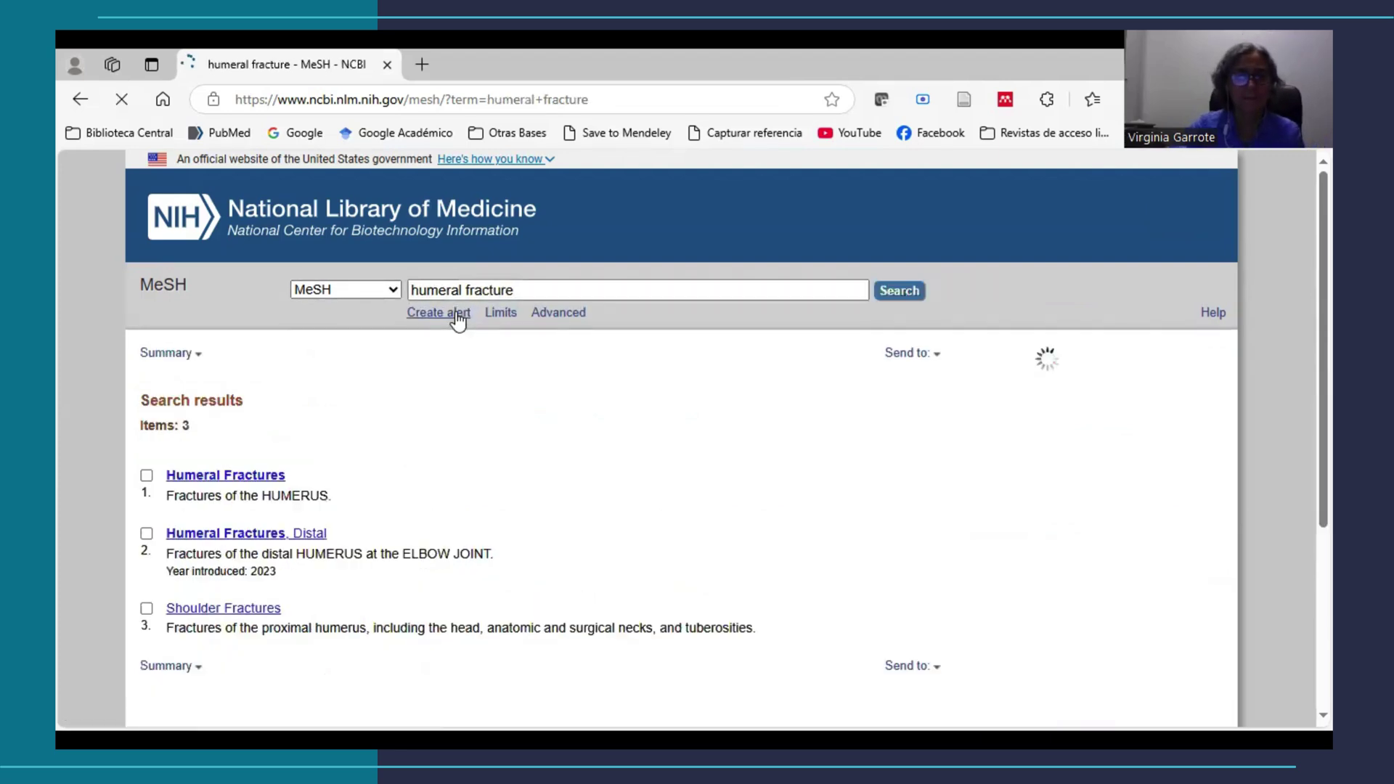
Add the Humeral Fractures heading to the search builder with AND and run the combined query in PubMed.
{"action": "left_click", "coordinate": [249, 471]}
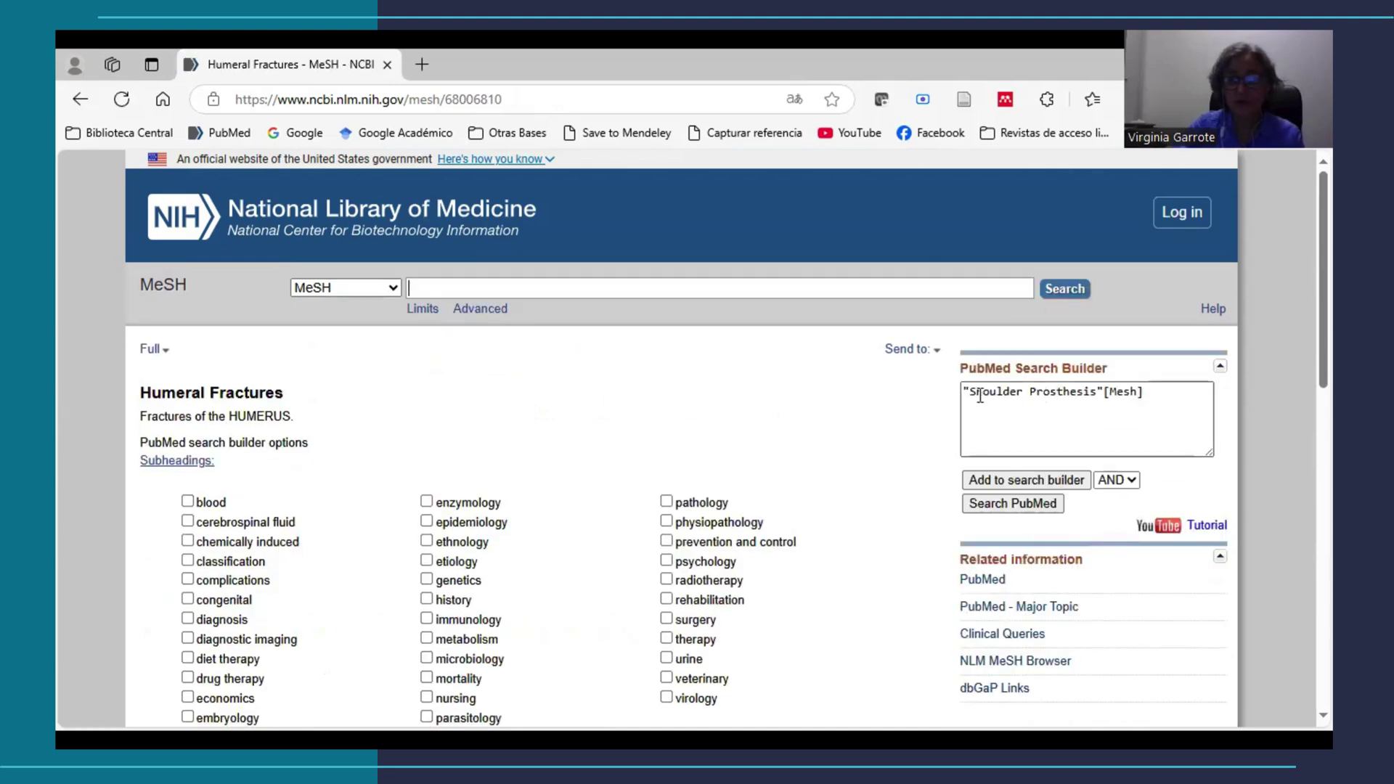
{"action": "left_click", "coordinate": [1063, 481]}
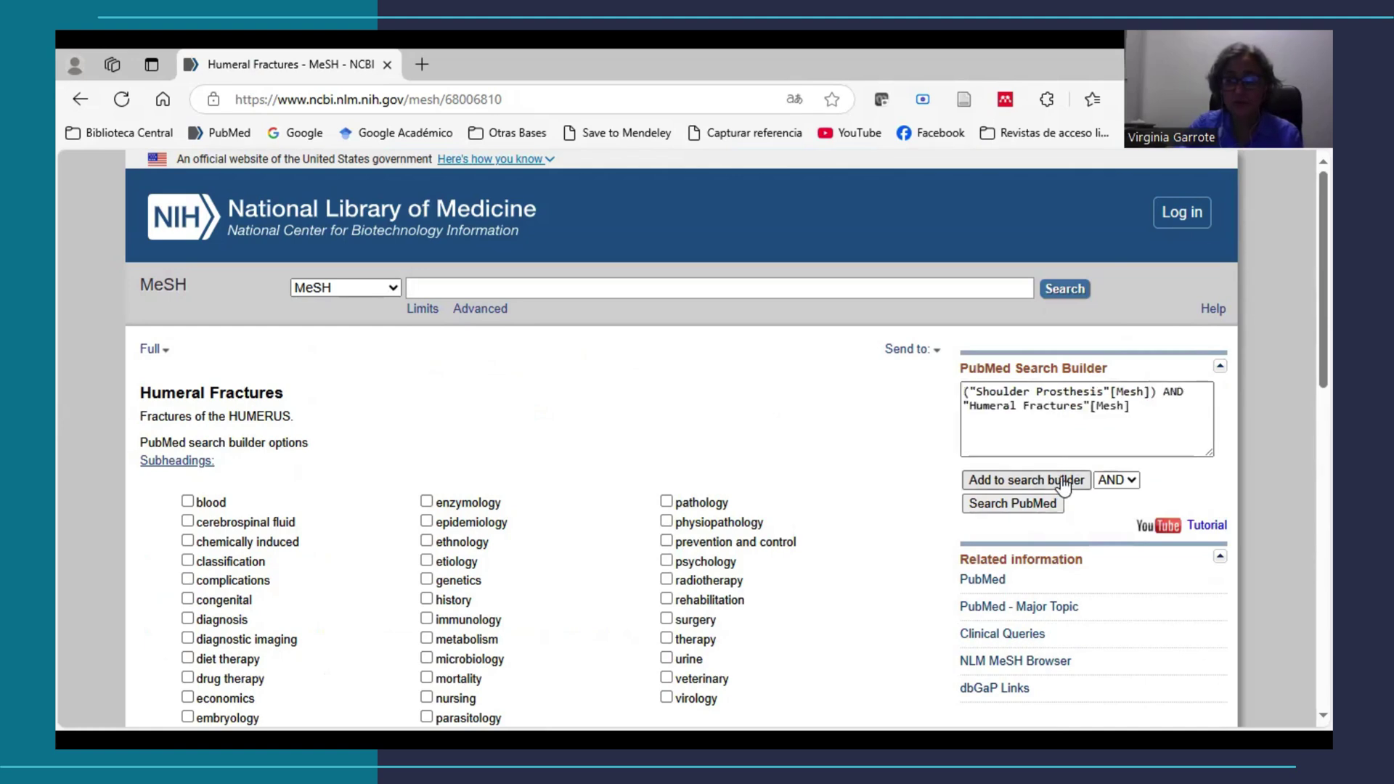
{"action": "left_click", "coordinate": [1025, 508]}
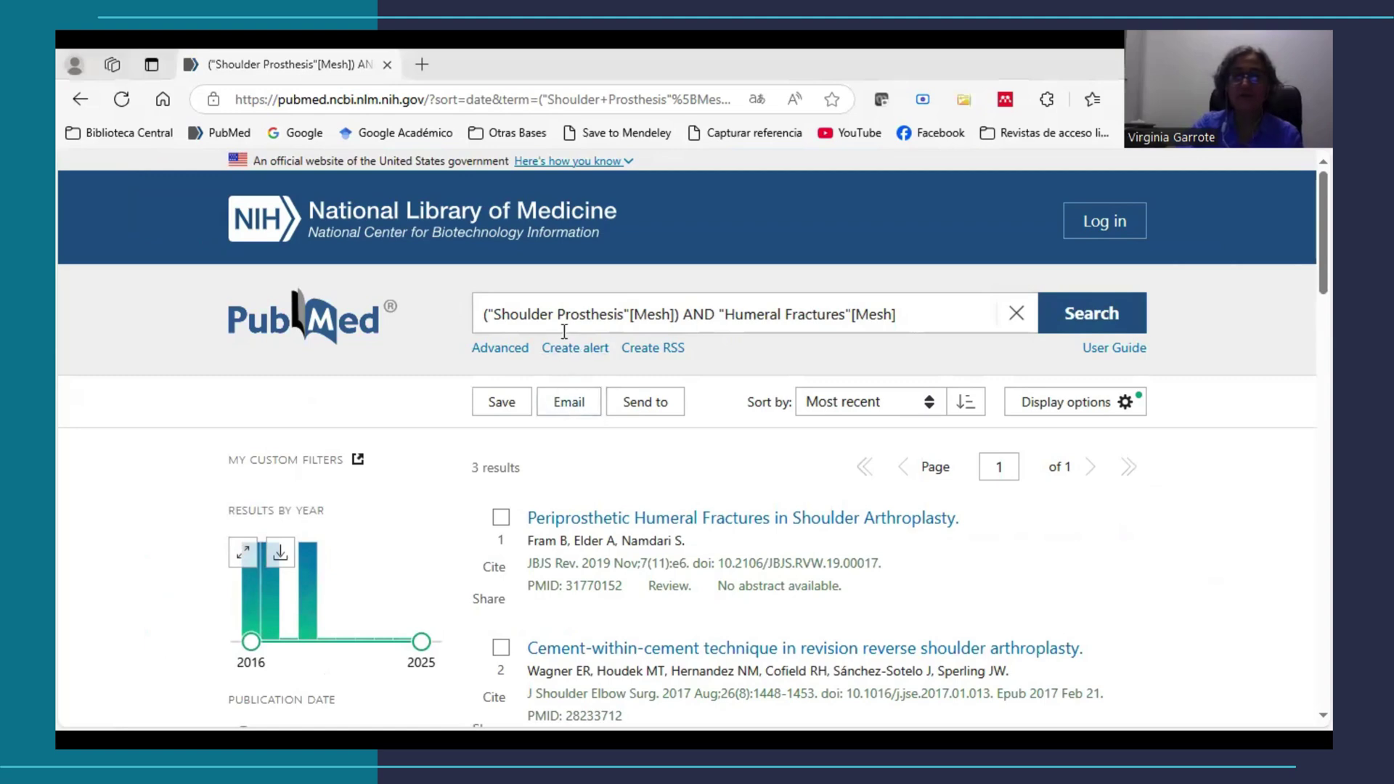
Remove the opening parenthesis and quotation mark before Shoulder Prosthesis in the PubMed query.
{"action": "left_click", "coordinate": [897, 313]}
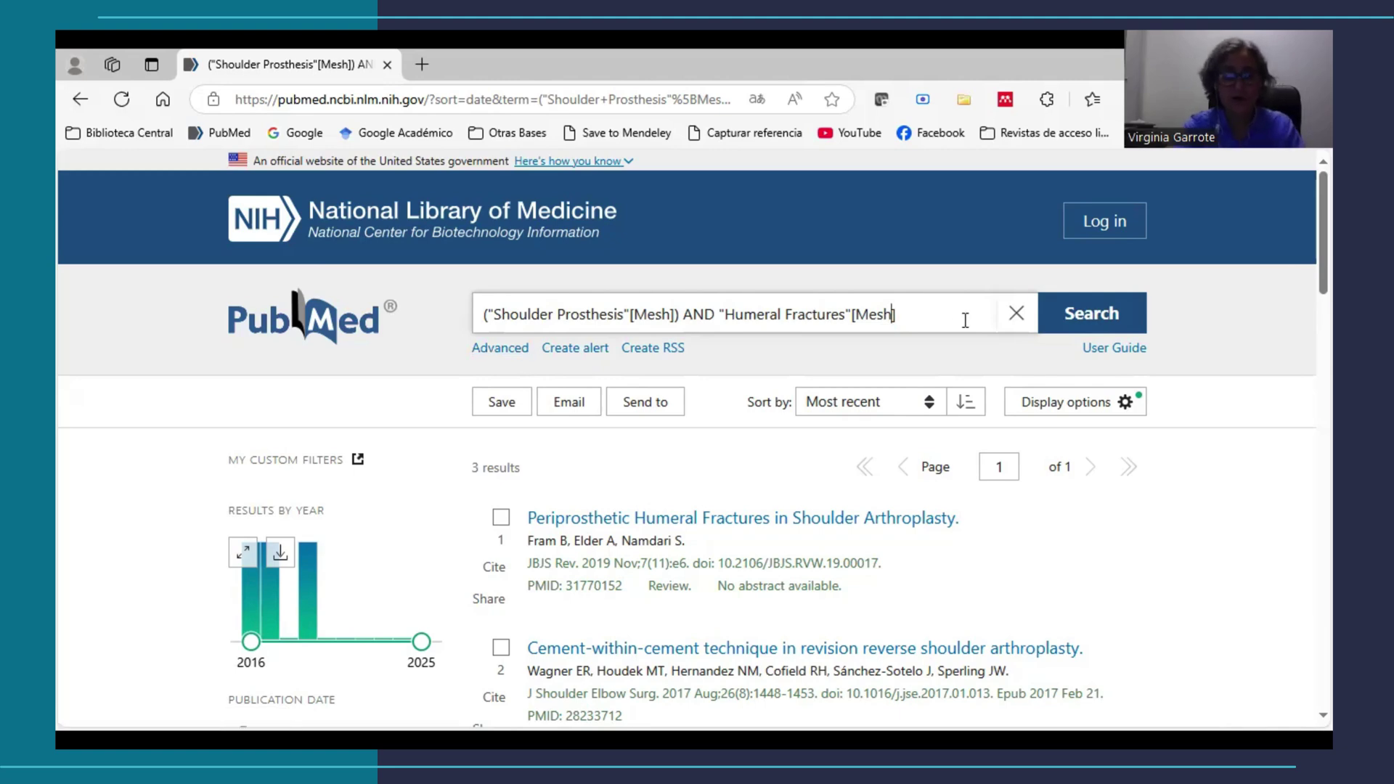
{"action": "key", "text": "Left"}
{"action": "key", "text": "Left"}
{"action": "key", "text": "Left"}
{"action": "key", "text": "Left"}
{"action": "key", "text": "Left"}
{"action": "key", "text": "Left"}
{"action": "key", "text": "Left"}
{"action": "key", "text": "Left"}
{"action": "key", "text": "Left"}
{"action": "key", "text": "Left"}
{"action": "key", "text": "Left"}
{"action": "key", "text": "Left"}
{"action": "key", "text": "Left"}
{"action": "key", "text": "Left"}
{"action": "key", "text": "Left"}
{"action": "key", "text": "Left"}
{"action": "key", "text": "Left"}
{"action": "key", "text": "Left"}
{"action": "key", "text": "Left"}
{"action": "key", "text": "Left"}
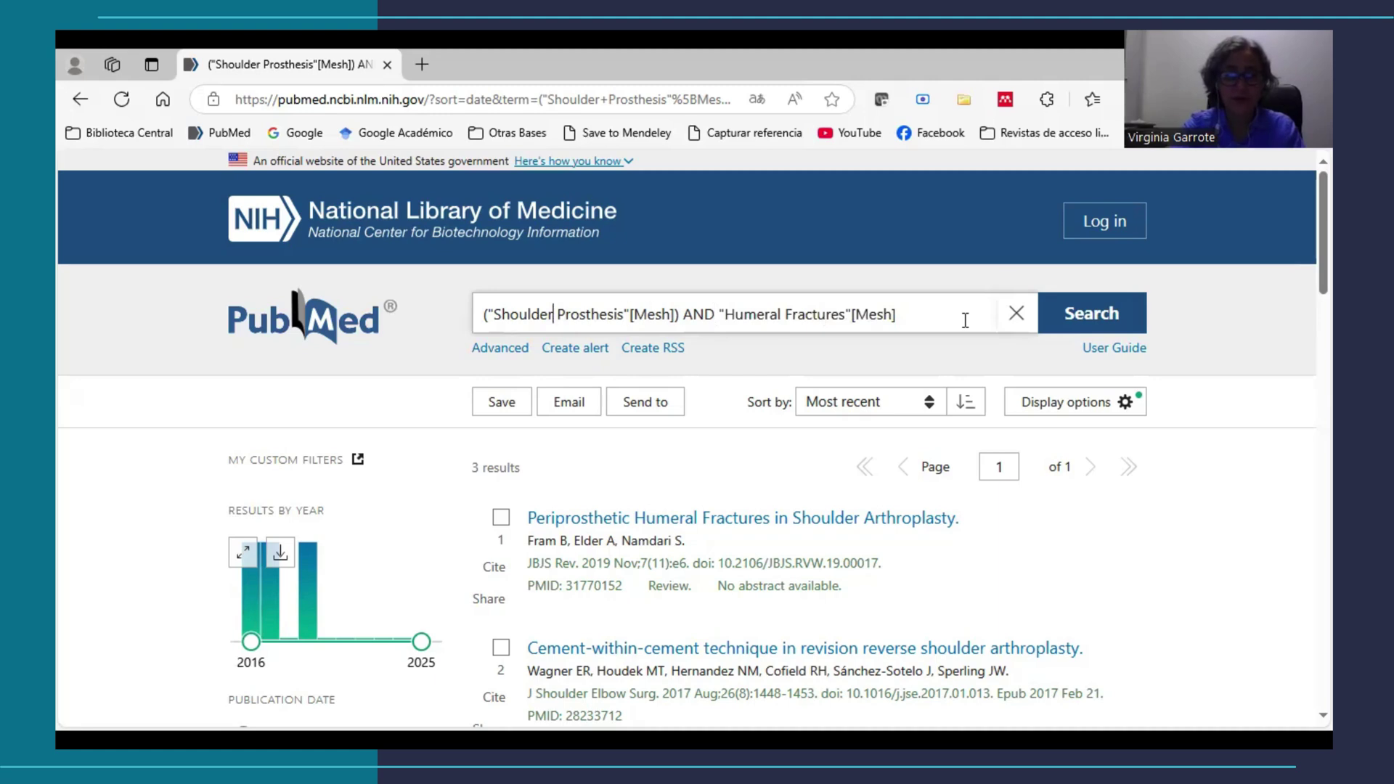
{"action": "key", "text": "Left"}
{"action": "key", "text": "Left"}
{"action": "key", "text": "Left"}
{"action": "key", "text": "Left"}
{"action": "key", "text": "Left"}
{"action": "key", "text": "Left"}
{"action": "key", "text": "Left"}
{"action": "key", "text": "Left"}
{"action": "key", "text": "Left"}
{"action": "key", "text": "Left"}
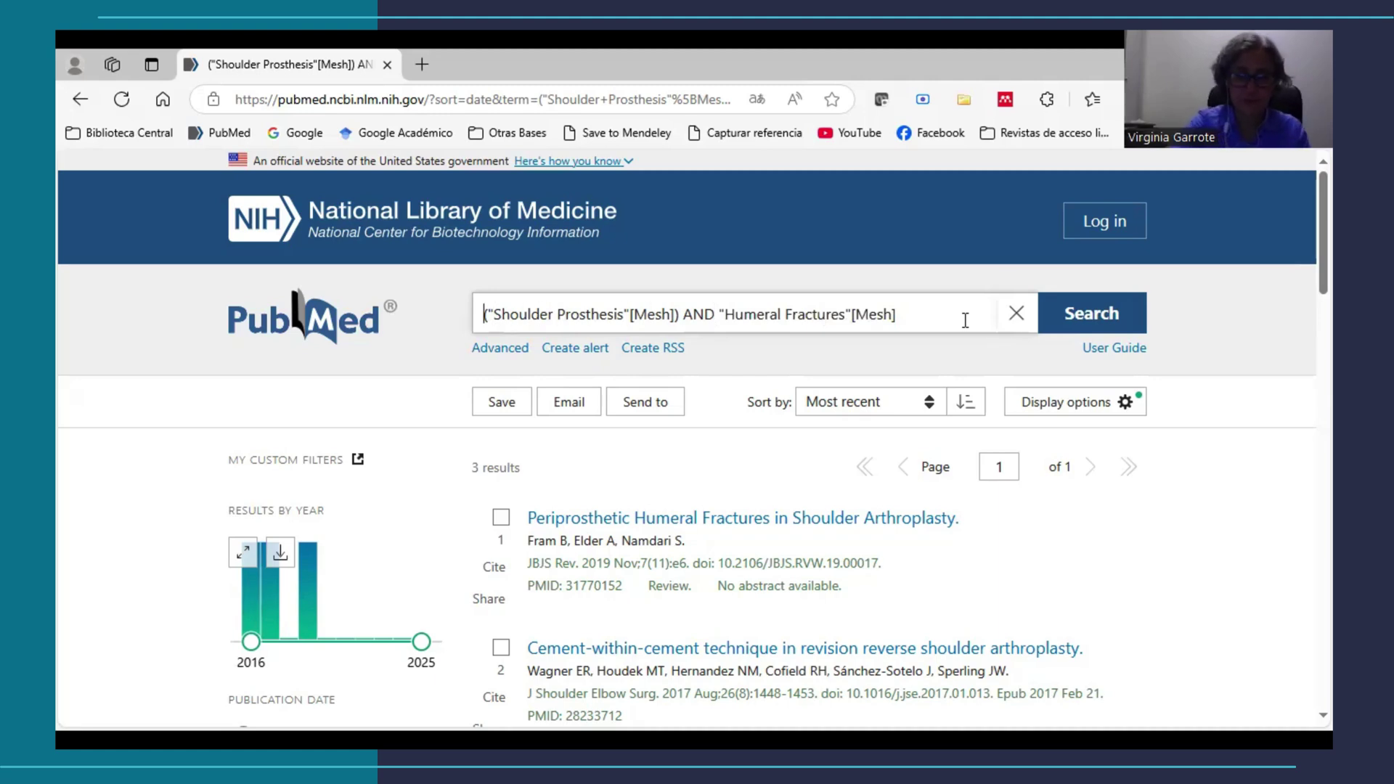
{"action": "key", "text": "Delete"}
{"action": "key", "text": "Delete"}
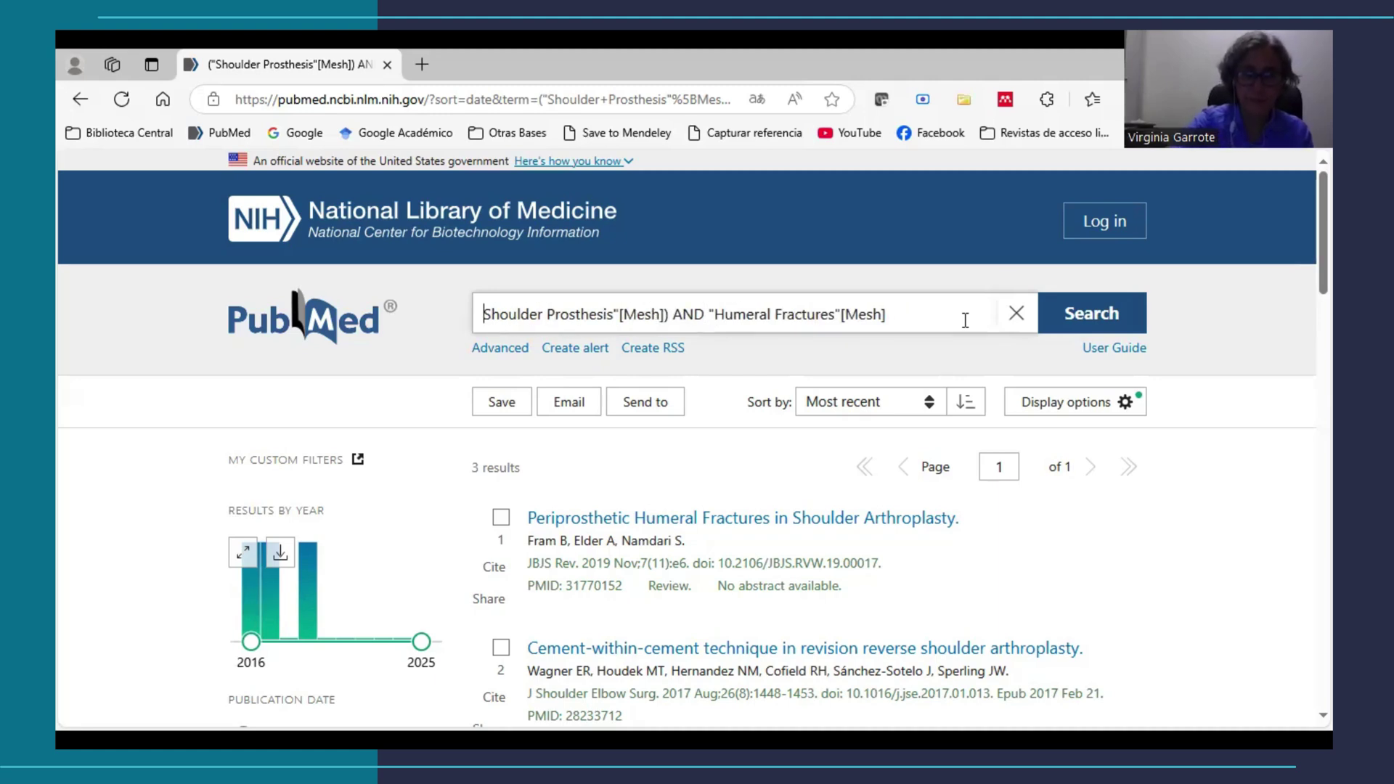
Truncate the first query term to "Shoulder Prosthes*", removing its closing quotation mark, [Mesh] tag and parenthesis.
{"action": "key", "text": "Right"}
{"action": "key", "text": "Right"}
{"action": "key", "text": "Right"}
{"action": "key", "text": "Right"}
{"action": "key", "text": "Right"}
{"action": "key", "text": "Right"}
{"action": "key", "text": "Right"}
{"action": "key", "text": "Right"}
{"action": "key", "text": "Right"}
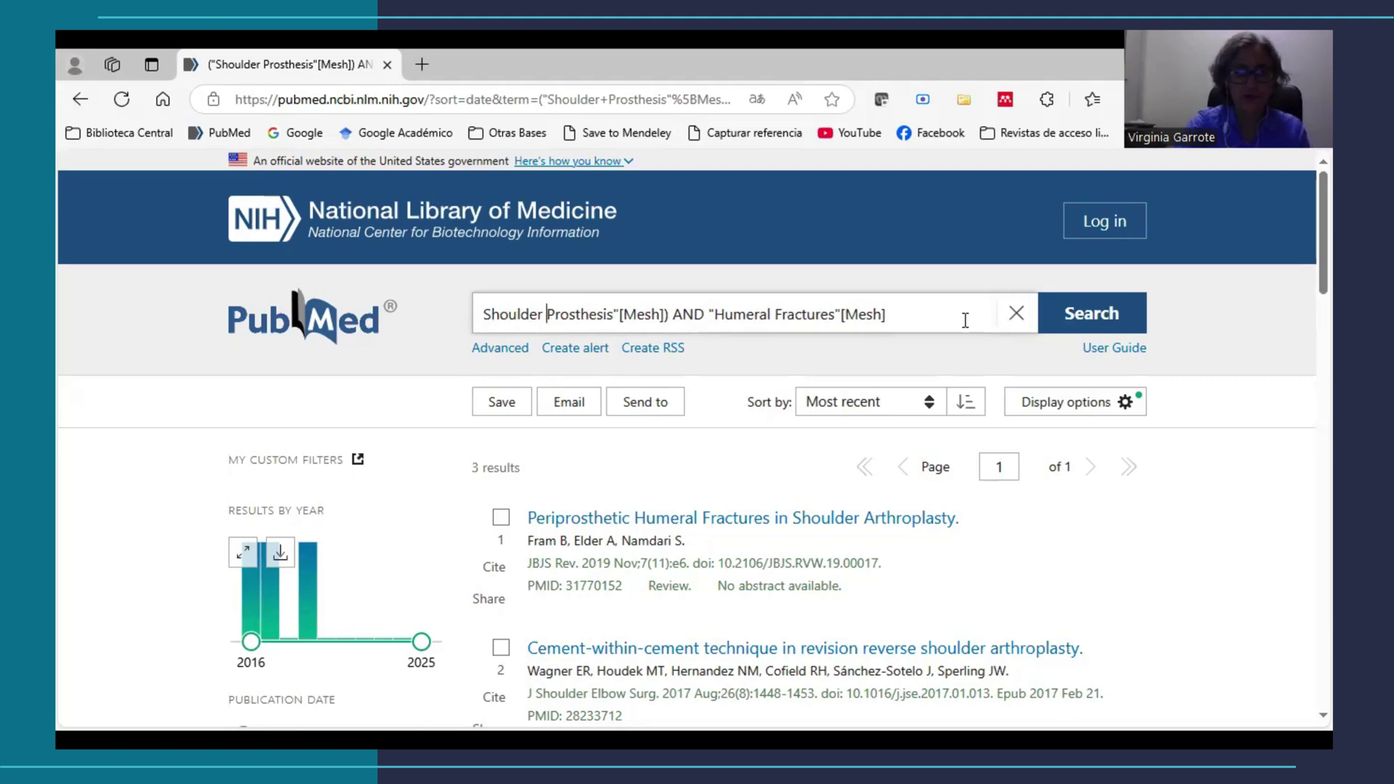
{"action": "key", "text": "Right"}
{"action": "key", "text": "Right"}
{"action": "key", "text": "Right"}
{"action": "key", "text": "Right"}
{"action": "key", "text": "Right"}
{"action": "key", "text": "Right"}
{"action": "key", "text": "Right"}
{"action": "key", "text": "Right"}
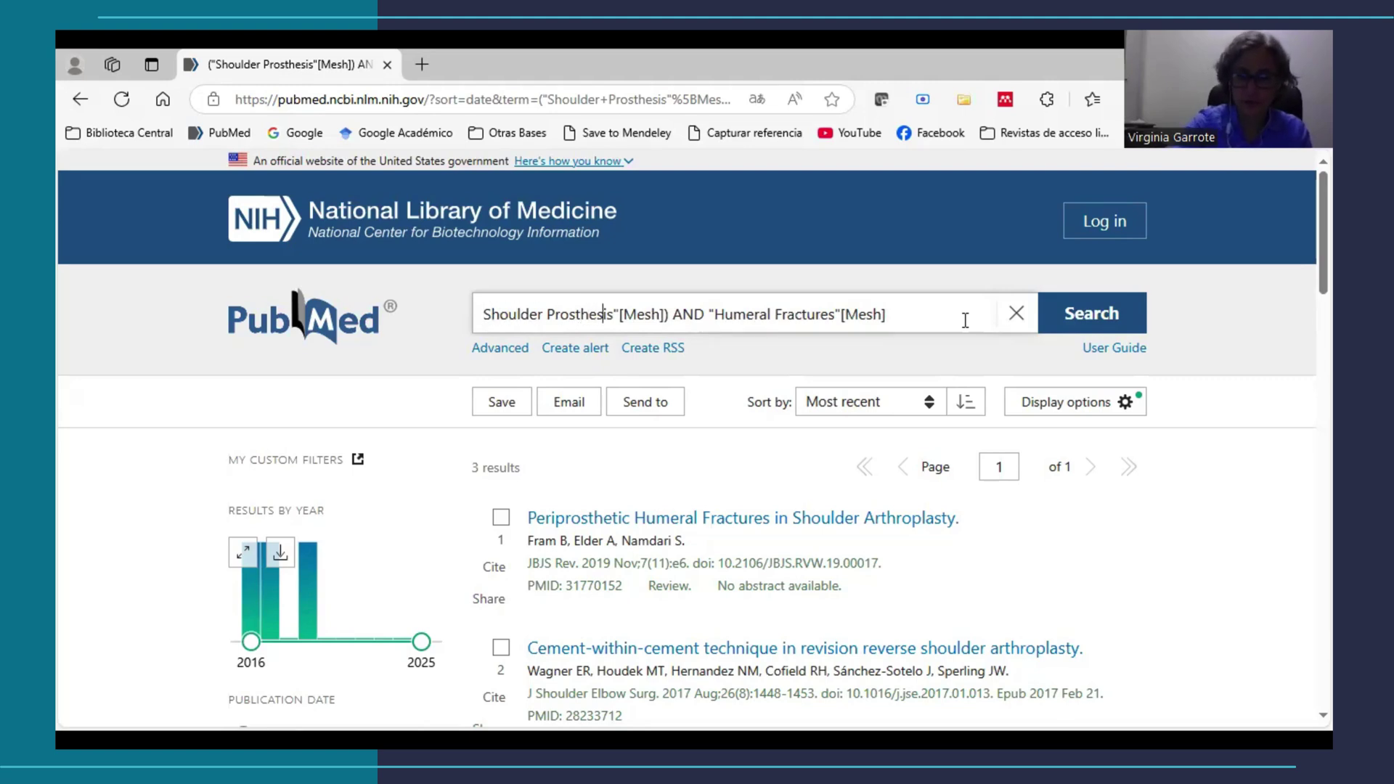
{"action": "type", "text": "*"}
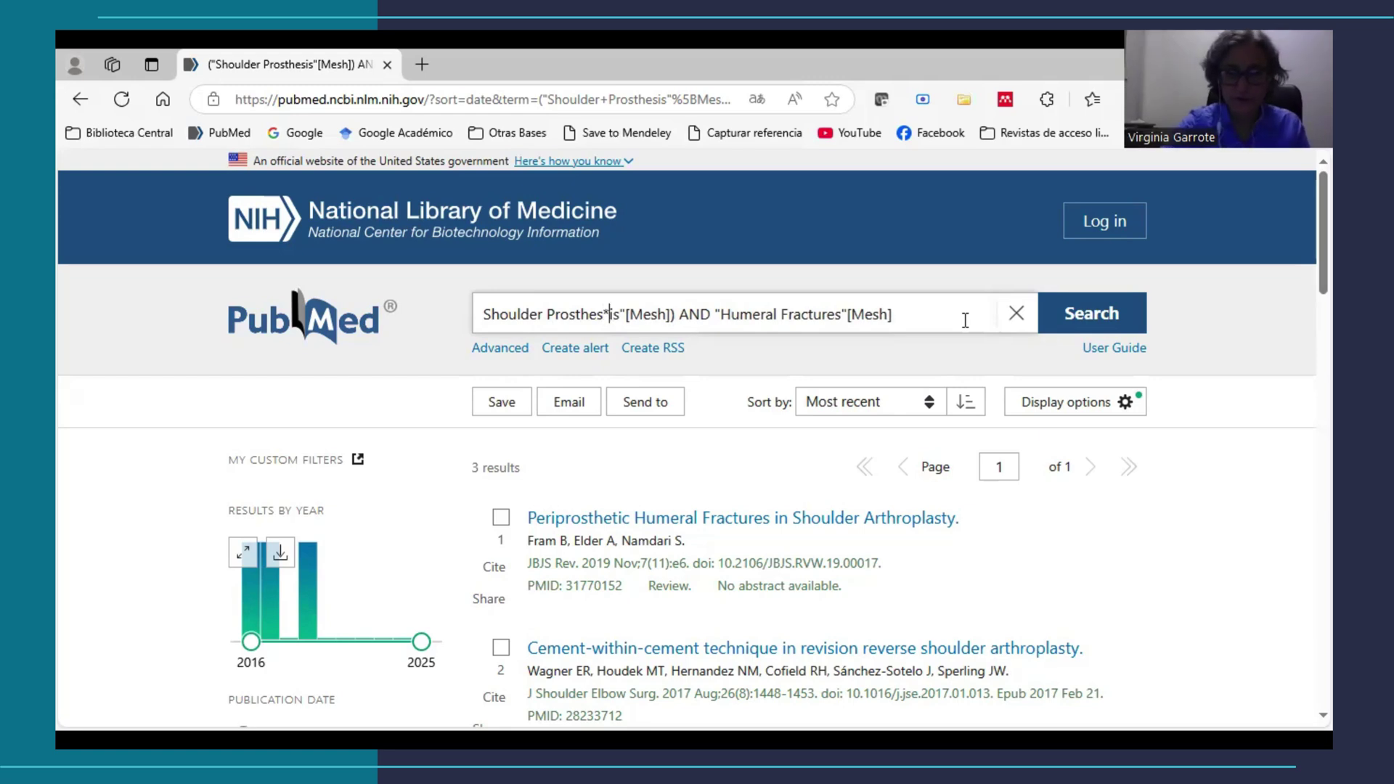
{"action": "key", "text": "Delete"}
{"action": "key", "text": "Delete"}
{"action": "key", "text": "Delete"}
{"action": "key", "text": "Delete"}
{"action": "key", "text": "Delete"}
{"action": "key", "text": "Delete"}
{"action": "key", "text": "Delete"}
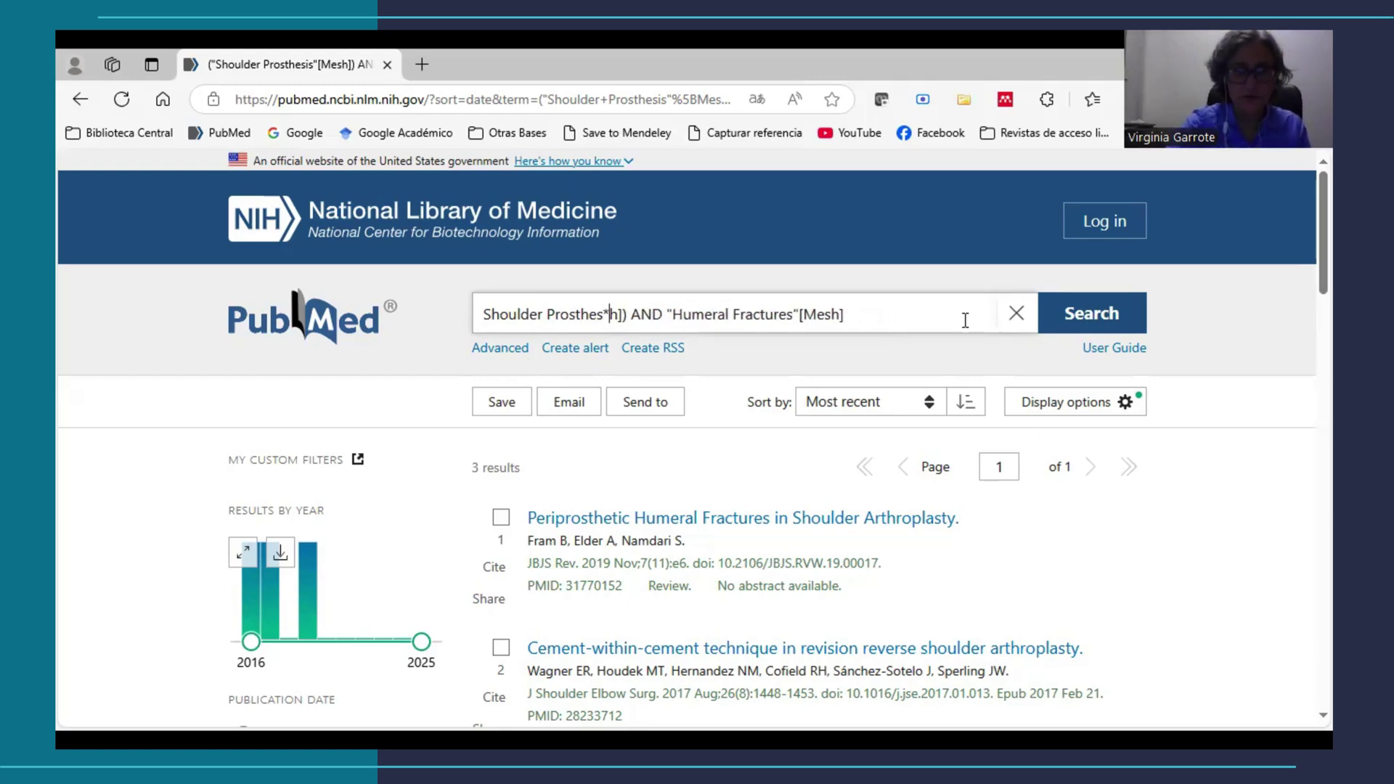
{"action": "key", "text": "Delete"}
{"action": "key", "text": "Delete"}
{"action": "key", "text": "Delete"}
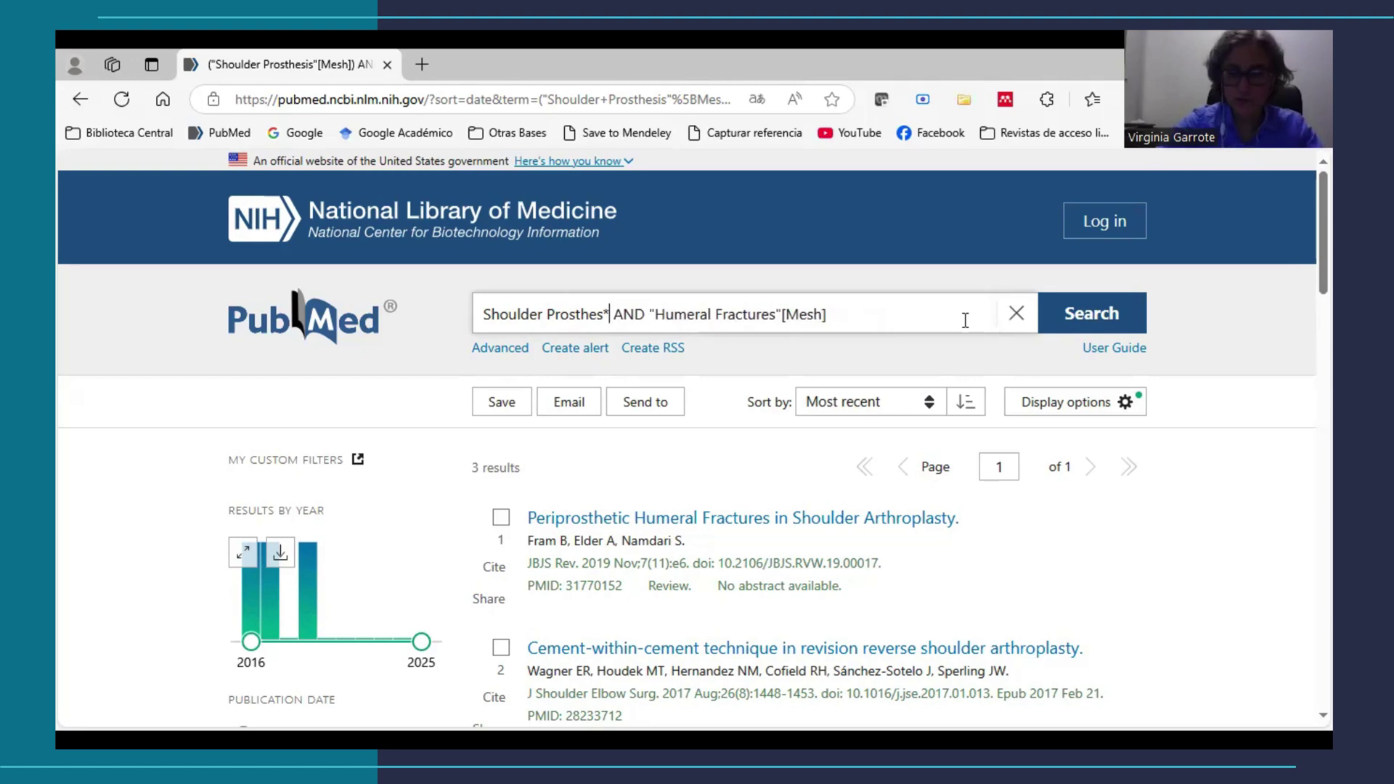
Tag the Shoulder Prosthes* term with [tiab] and remove the opening quotation mark before Humeral Fractures.
{"action": "type", "text": "[tiab"}
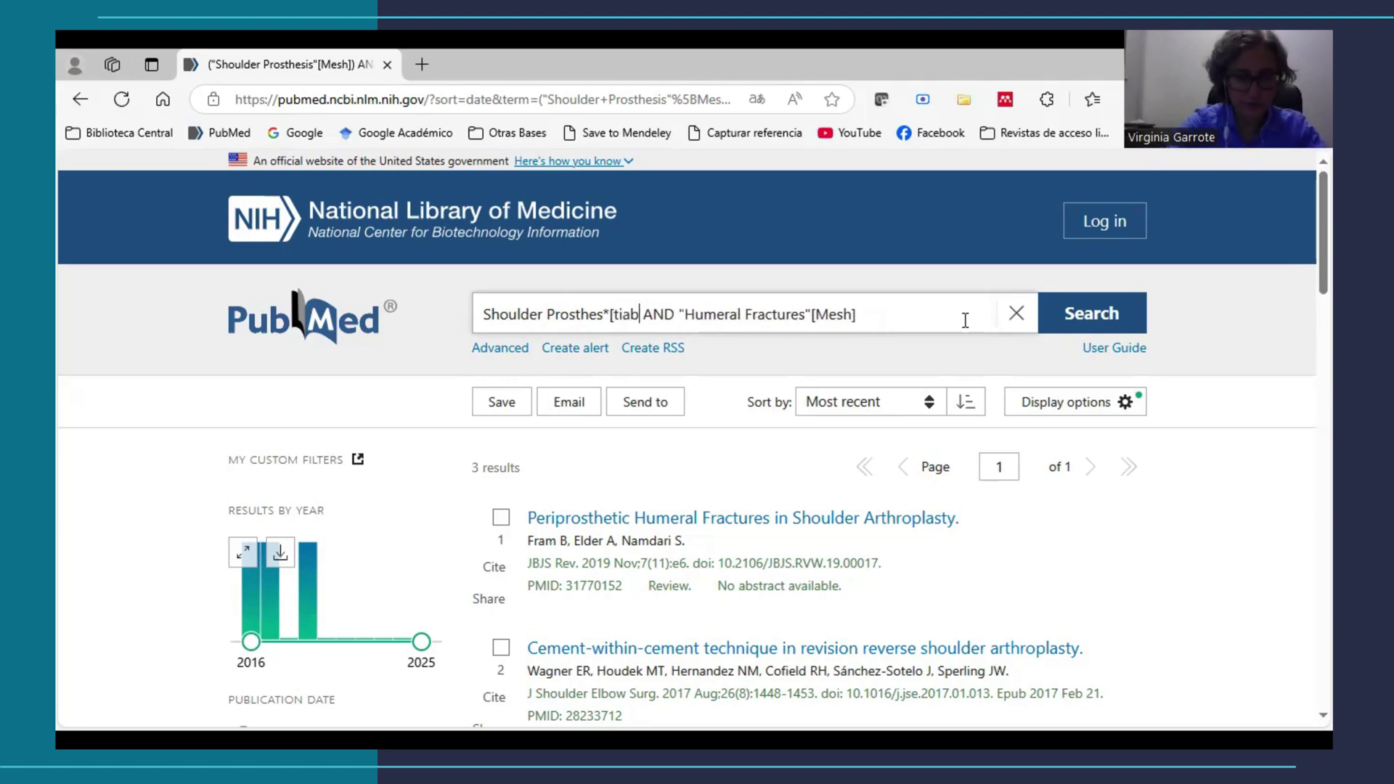
{"action": "type", "text": "]"}
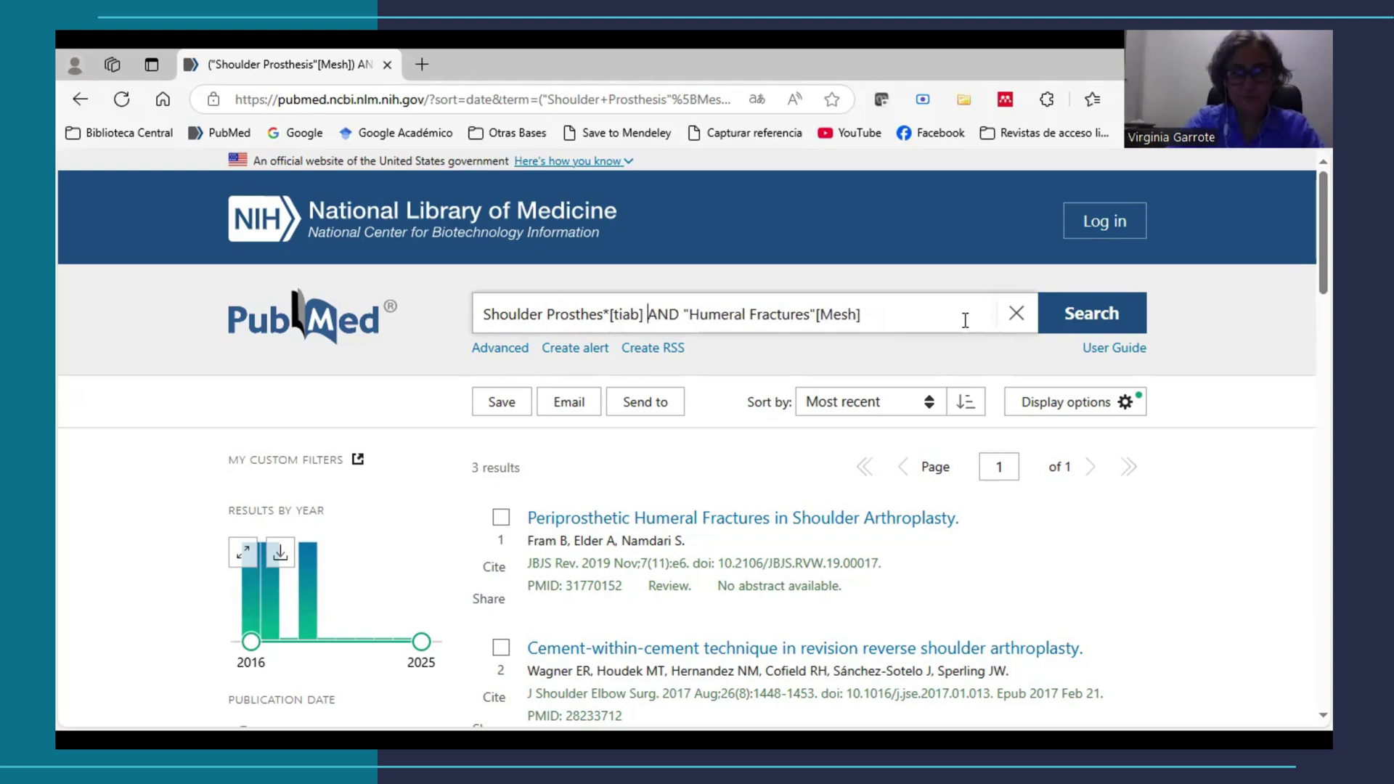
{"action": "key", "text": "Right"}
{"action": "key", "text": "Right"}
{"action": "key", "text": "Right"}
{"action": "key", "text": "Right"}
{"action": "key", "text": "Delete"}
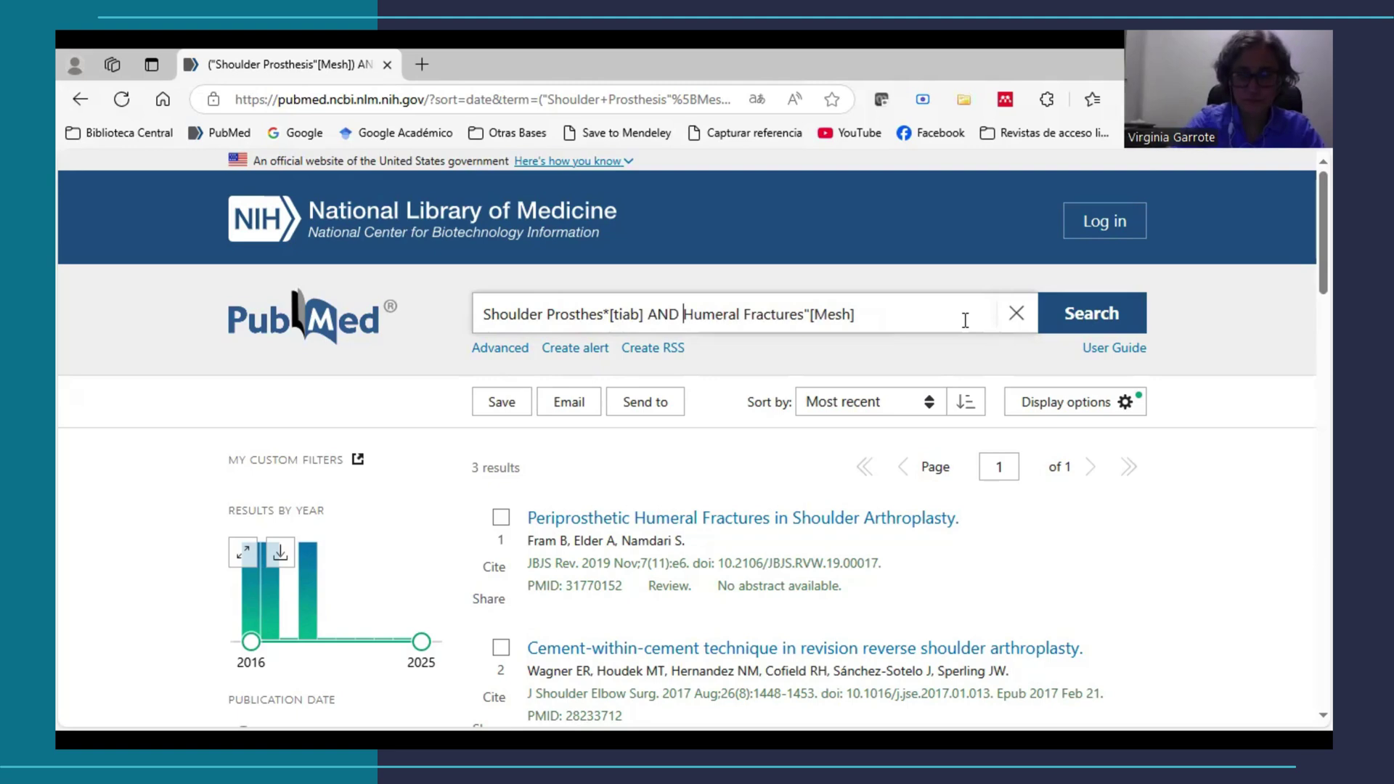
Truncate the word Humeral in the query to "Humer*".
{"action": "key", "text": "Right"}
{"action": "key", "text": "Right"}
{"action": "key", "text": "Right"}
{"action": "key", "text": "Right"}
{"action": "key", "text": "Right"}
{"action": "key", "text": "Right"}
{"action": "key", "text": "Right"}
{"action": "key", "text": "Right"}
{"action": "key", "text": "Right"}
{"action": "key", "text": "Right"}
{"action": "key", "text": "Right"}
{"action": "key", "text": "Right"}
{"action": "key", "text": "Right"}
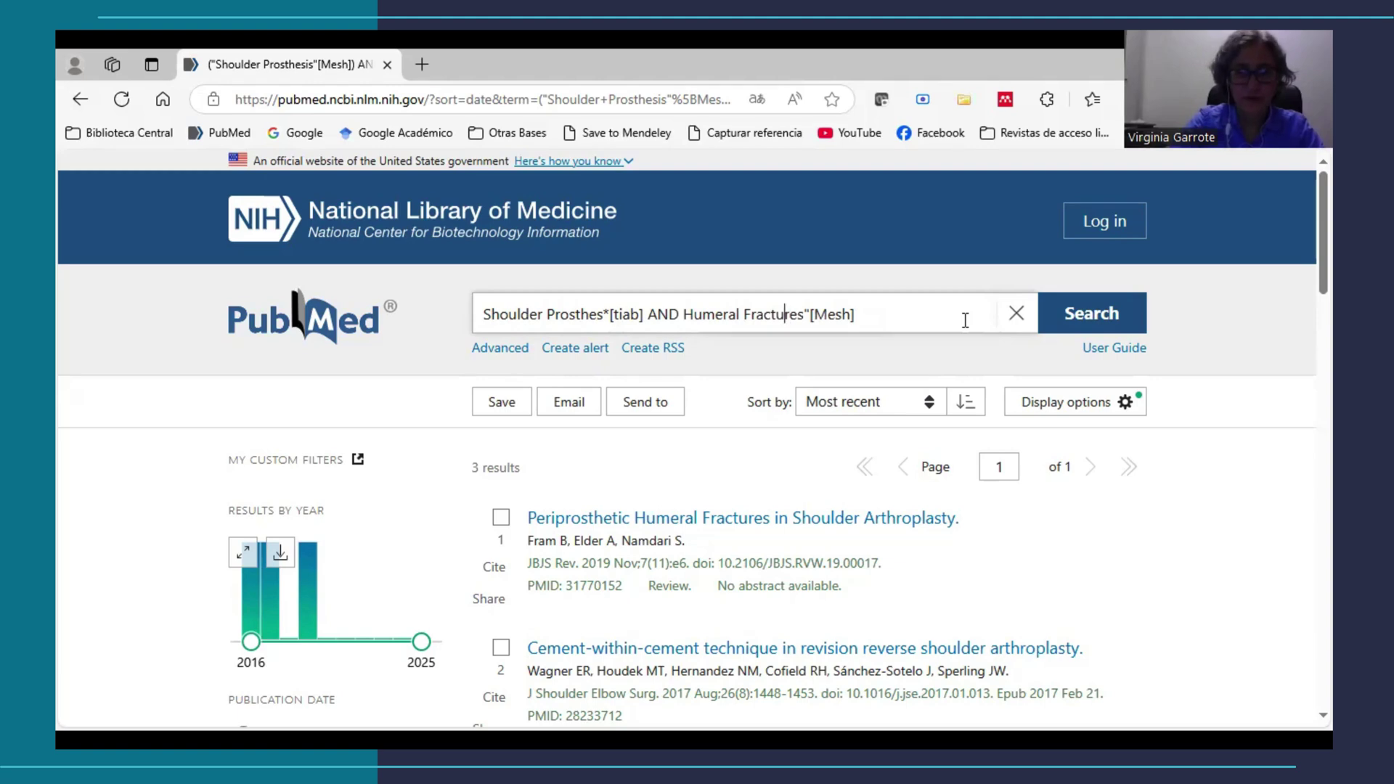
{"action": "key", "text": "Left"}
{"action": "key", "text": "Left"}
{"action": "key", "text": "Left"}
{"action": "key", "text": "Left"}
{"action": "key", "text": "Left"}
{"action": "key", "text": "Left"}
{"action": "key", "text": "Left"}
{"action": "key", "text": "Left"}
{"action": "key", "text": "Left"}
{"action": "key", "text": "Left"}
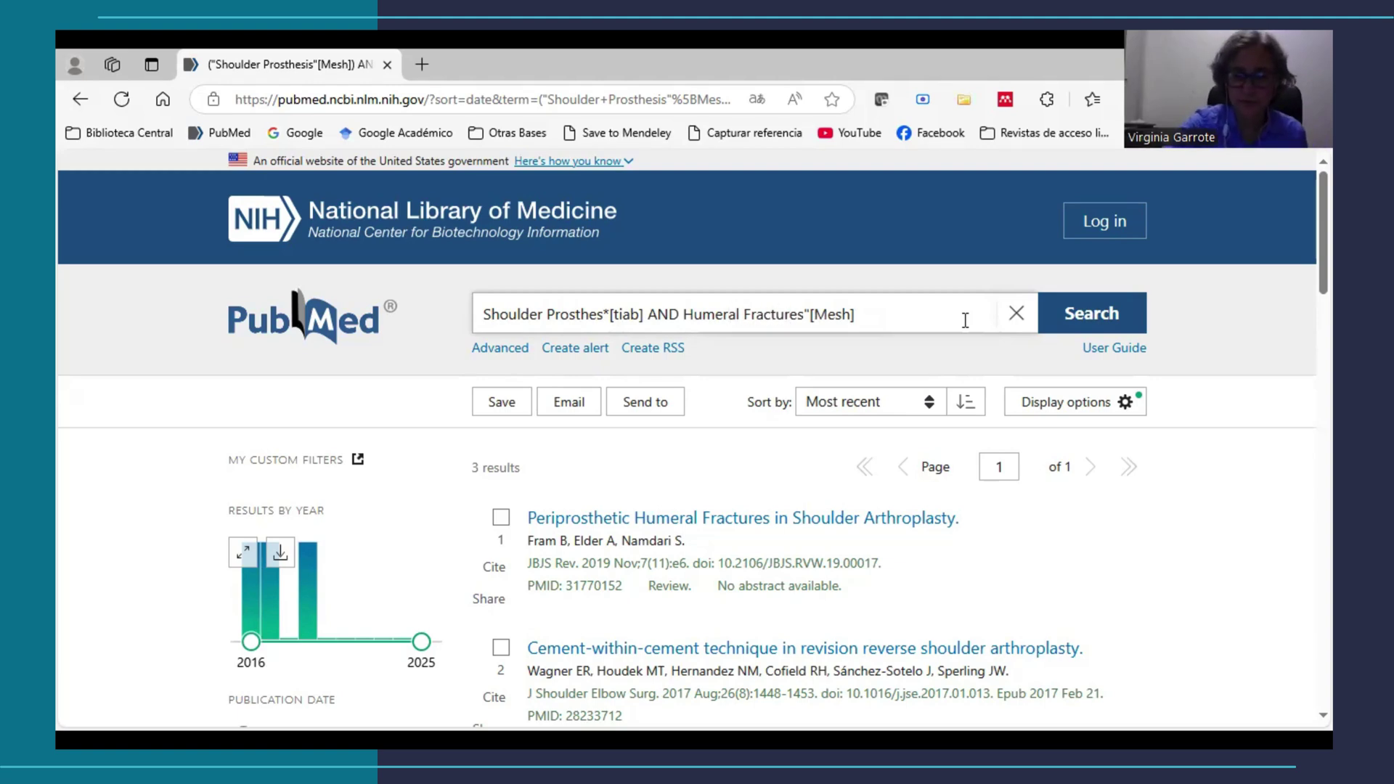
{"action": "type", "text": "*"}
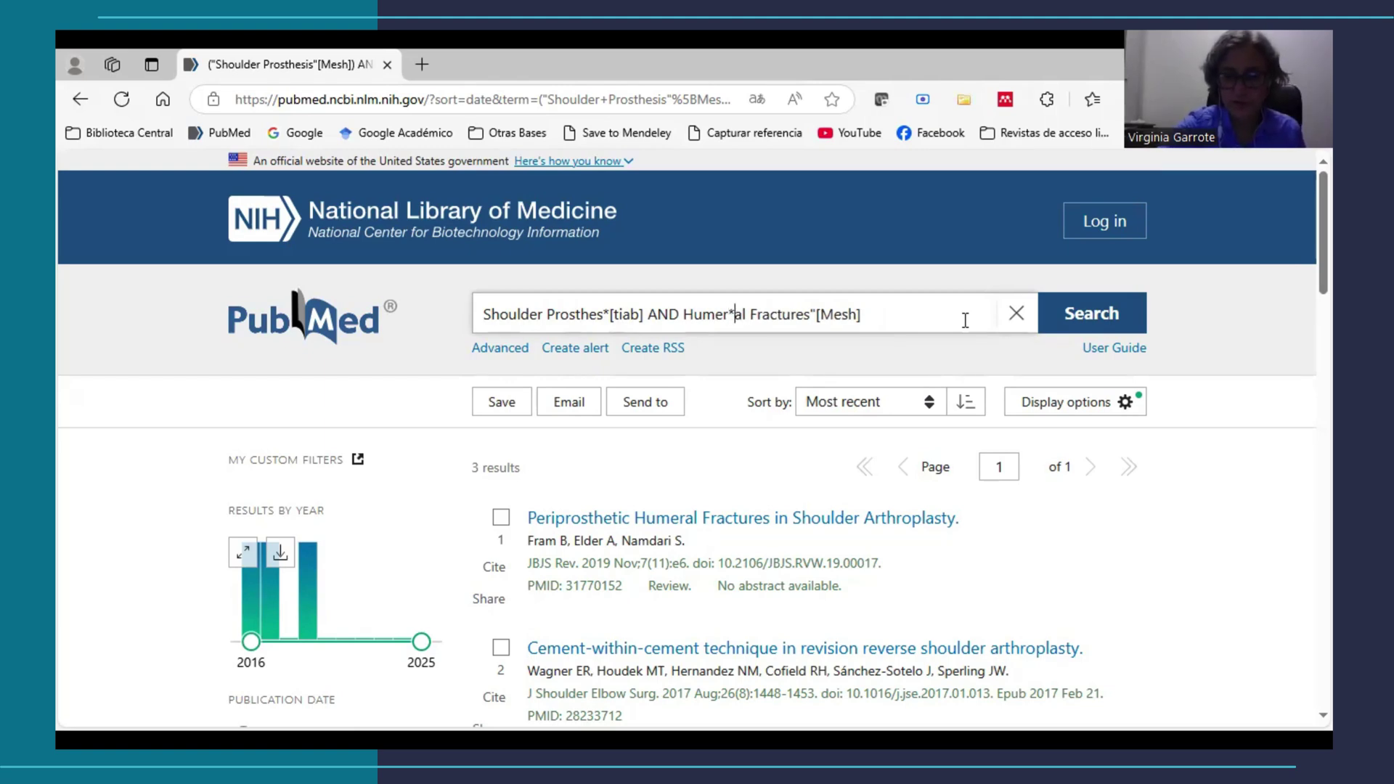
{"action": "key", "text": "Delete"}
{"action": "key", "text": "Delete"}
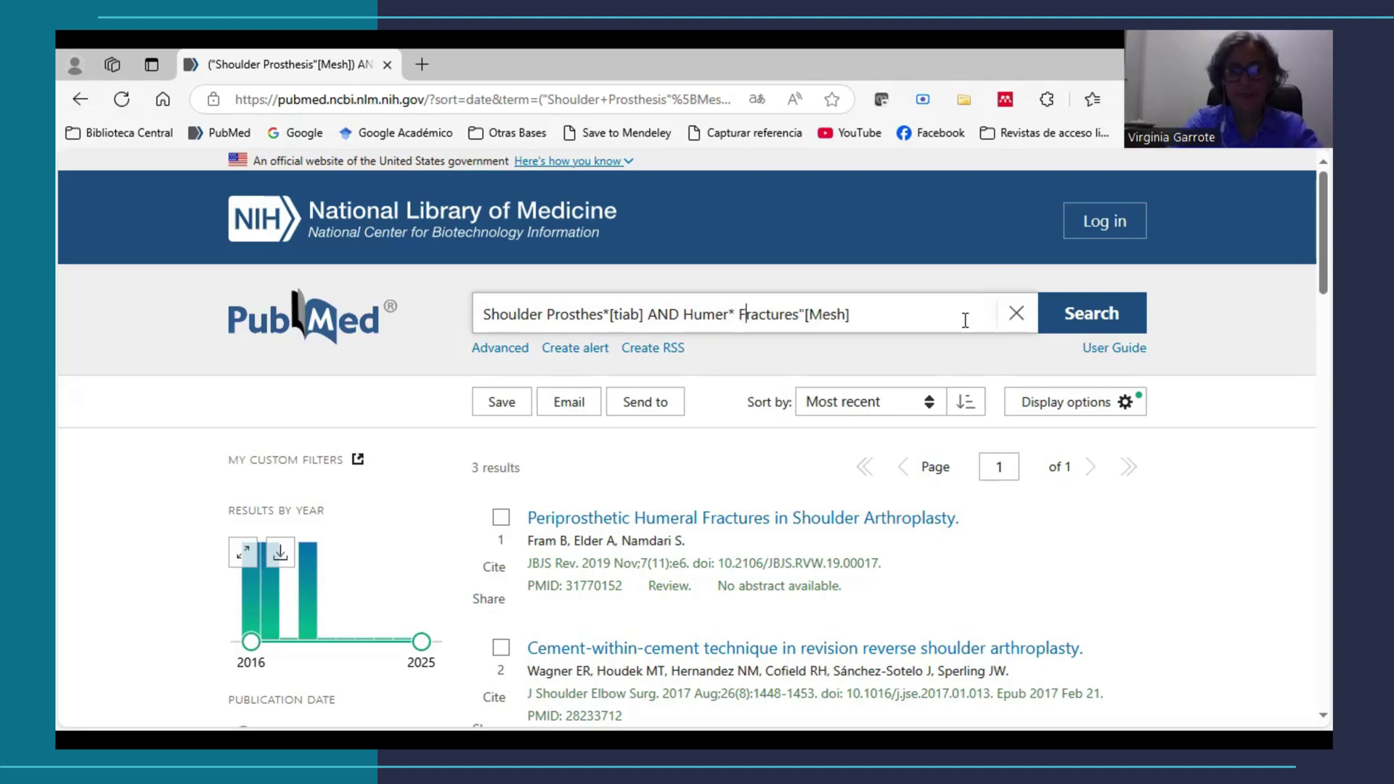
Truncate Fractures to "Fracture*", removing its closing quotation mark and [Mesh] tag.
{"action": "key", "text": "Right"}
{"action": "key", "text": "Right"}
{"action": "key", "text": "Right"}
{"action": "key", "text": "Right"}
{"action": "key", "text": "Right"}
{"action": "key", "text": "Right"}
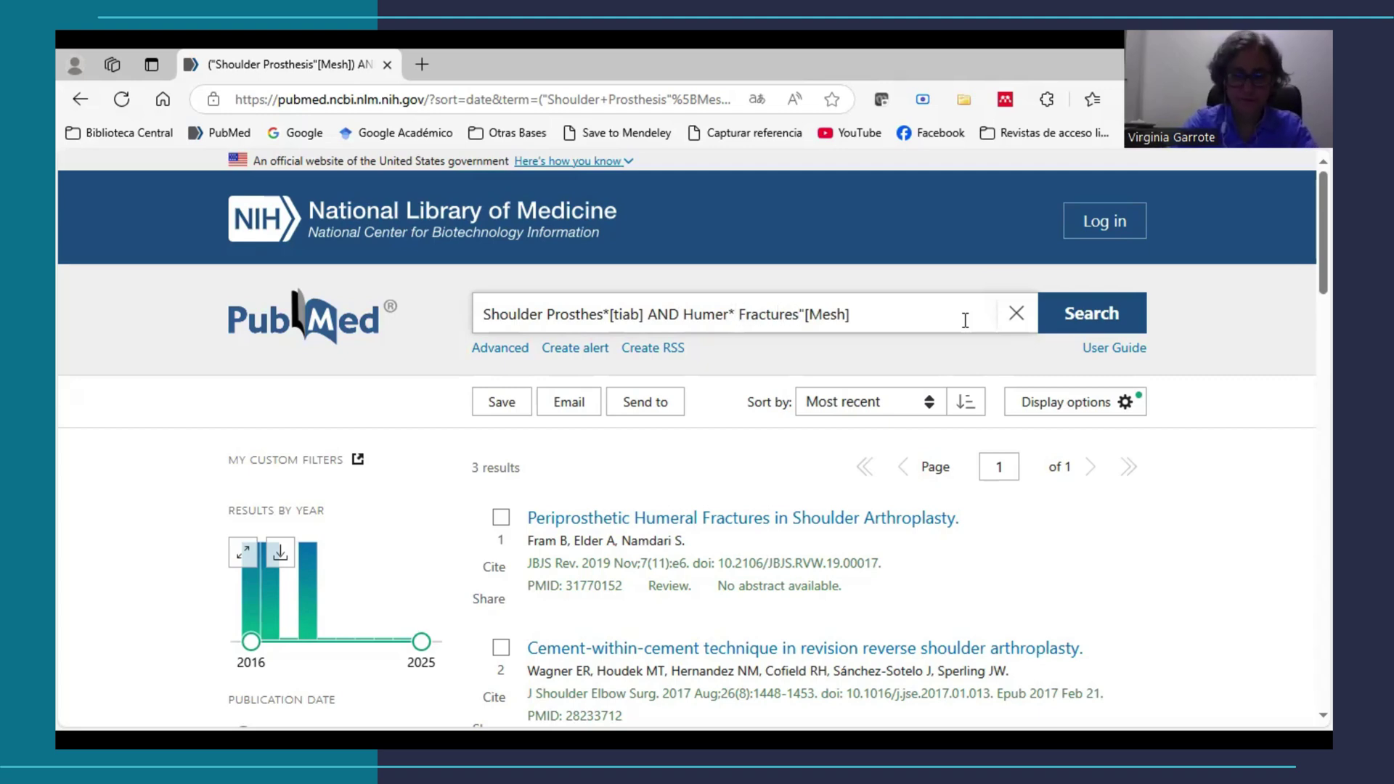
{"action": "key", "text": "BackSpace"}
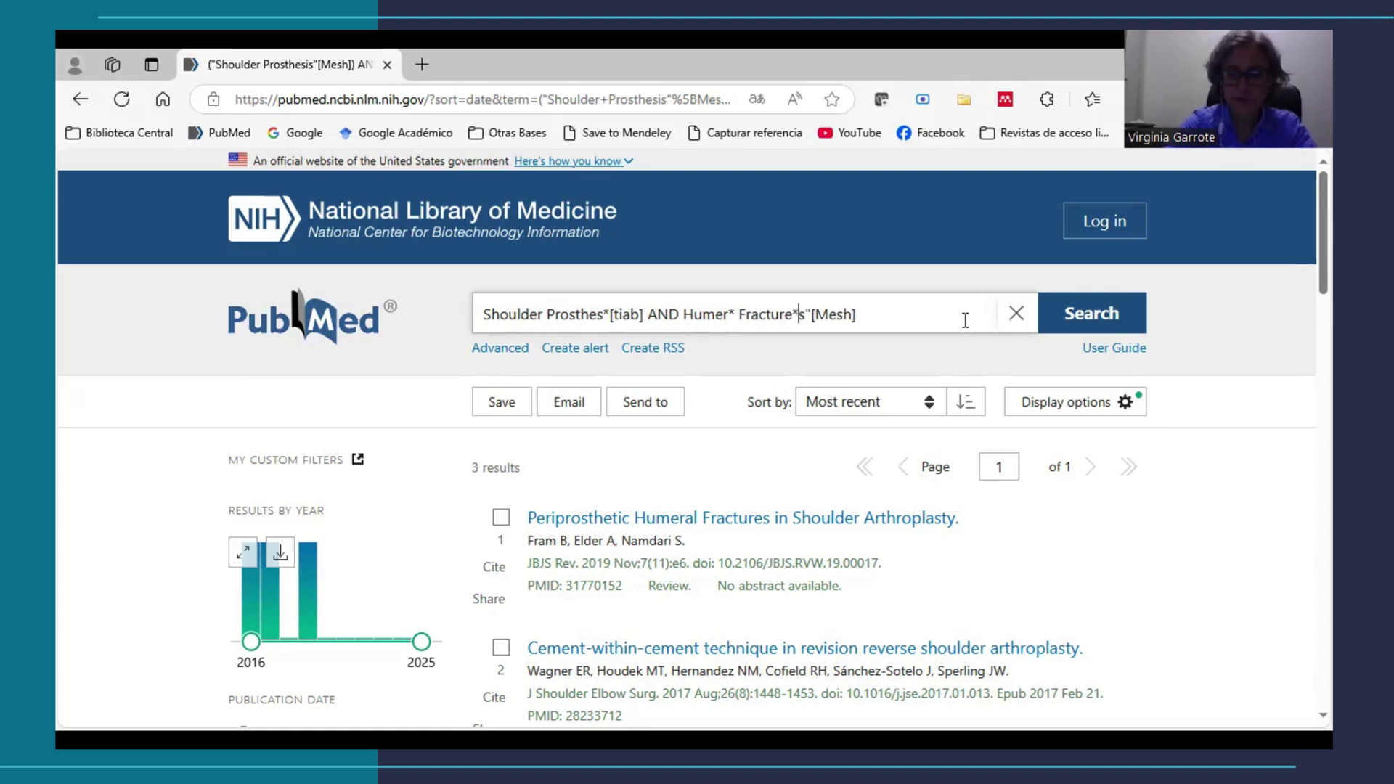
{"action": "type", "text": "*"}
{"action": "key", "text": "Delete"}
{"action": "key", "text": "Delete"}
{"action": "key", "text": "Delete"}
{"action": "key", "text": "Delete"}
{"action": "key", "text": "Delete"}
{"action": "key", "text": "Delete"}
{"action": "key", "text": "Delete"}
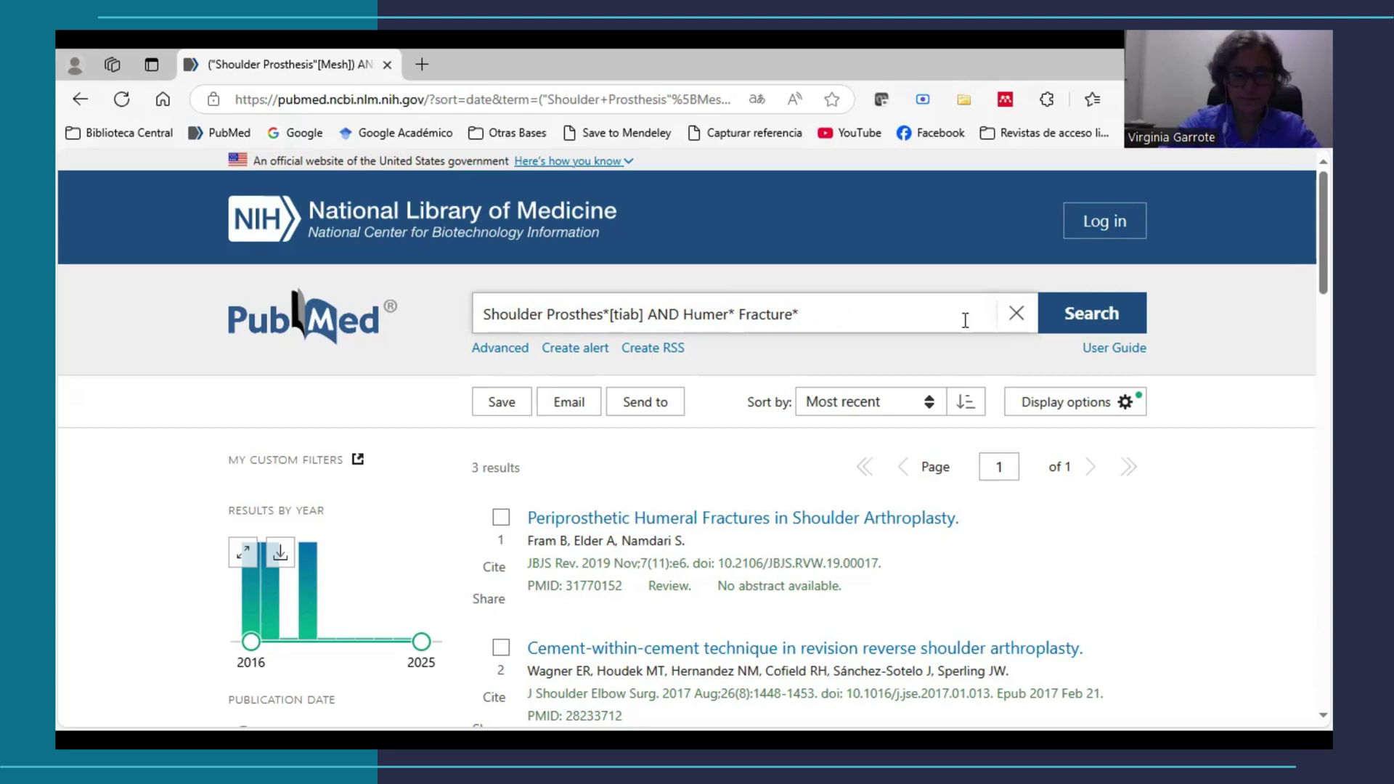
Tag the Humer* Fracture* term with [tiab] and run the free-text search.
{"action": "type", "text": "[tiab"}
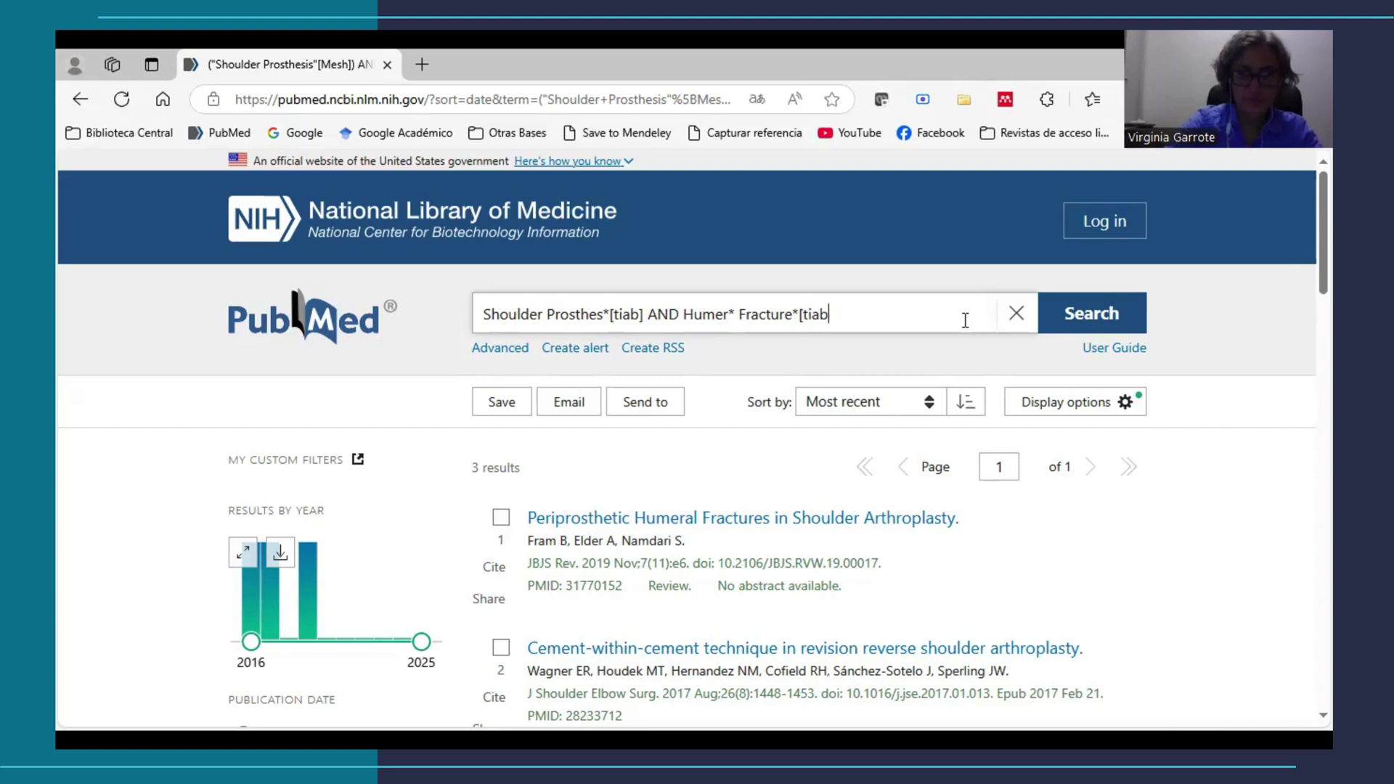
{"action": "type", "text": "]"}
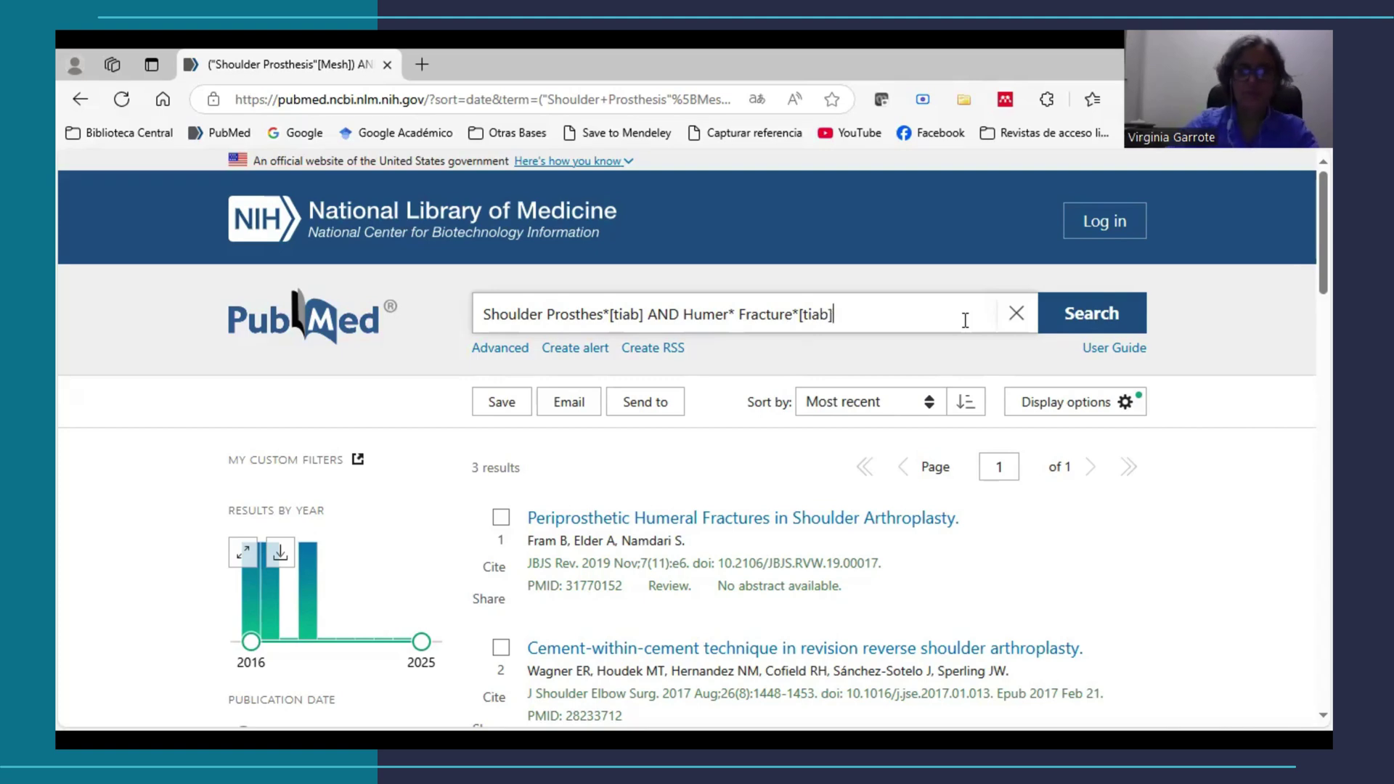
{"action": "left_click", "coordinate": [1075, 320]}
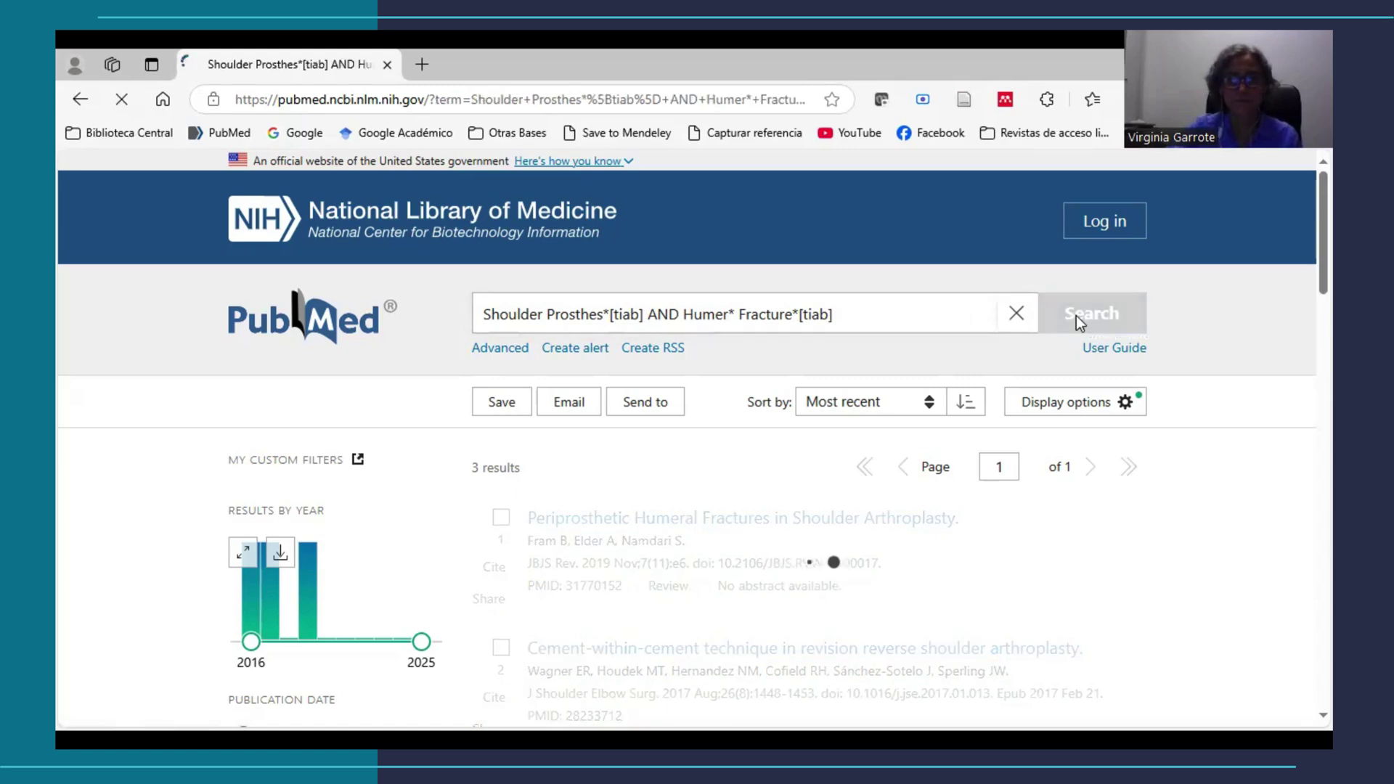
{"action": "scroll", "coordinate": [840, 596], "scroll_direction": "down", "scroll_amount": 1}
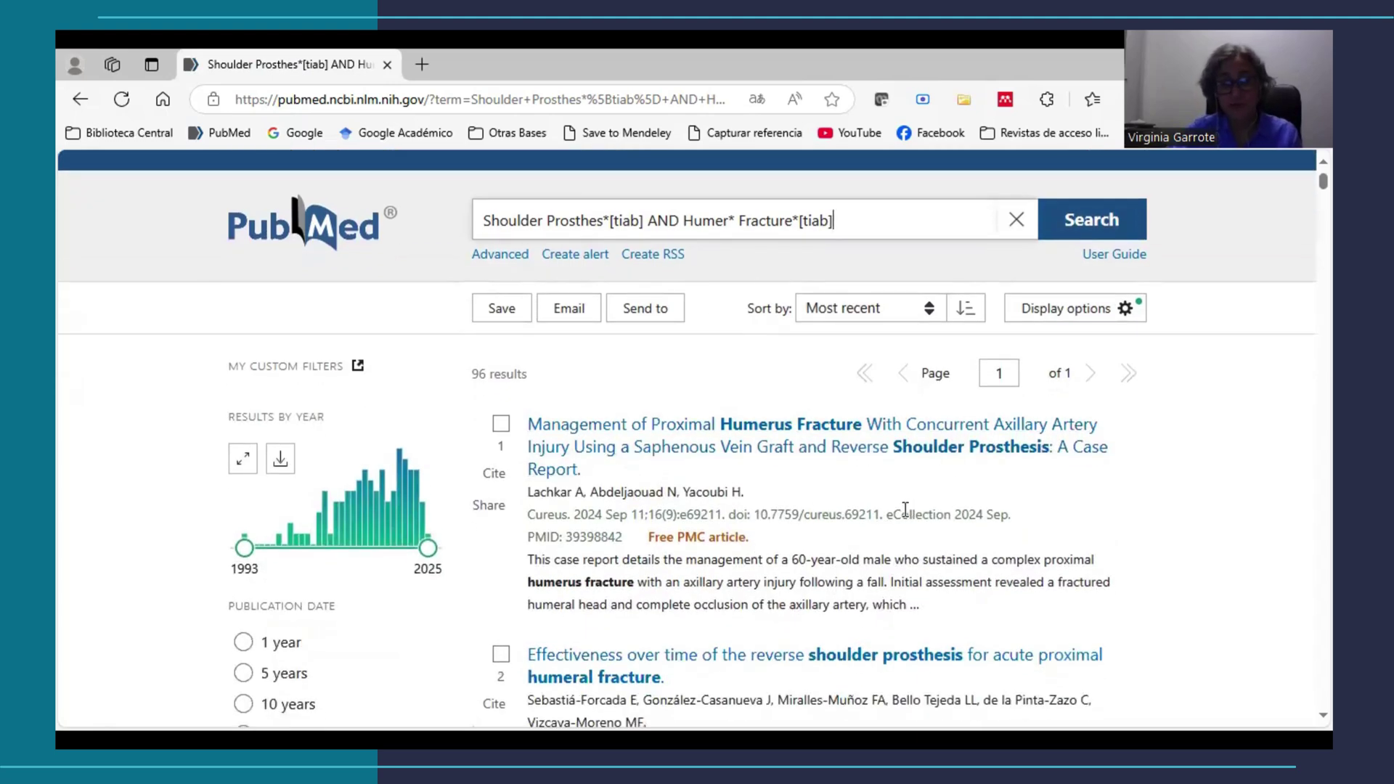
Combine the two searches from the advanced search history as "#1 OR #2" and run the combined query.
{"action": "left_click", "coordinate": [496, 260]}
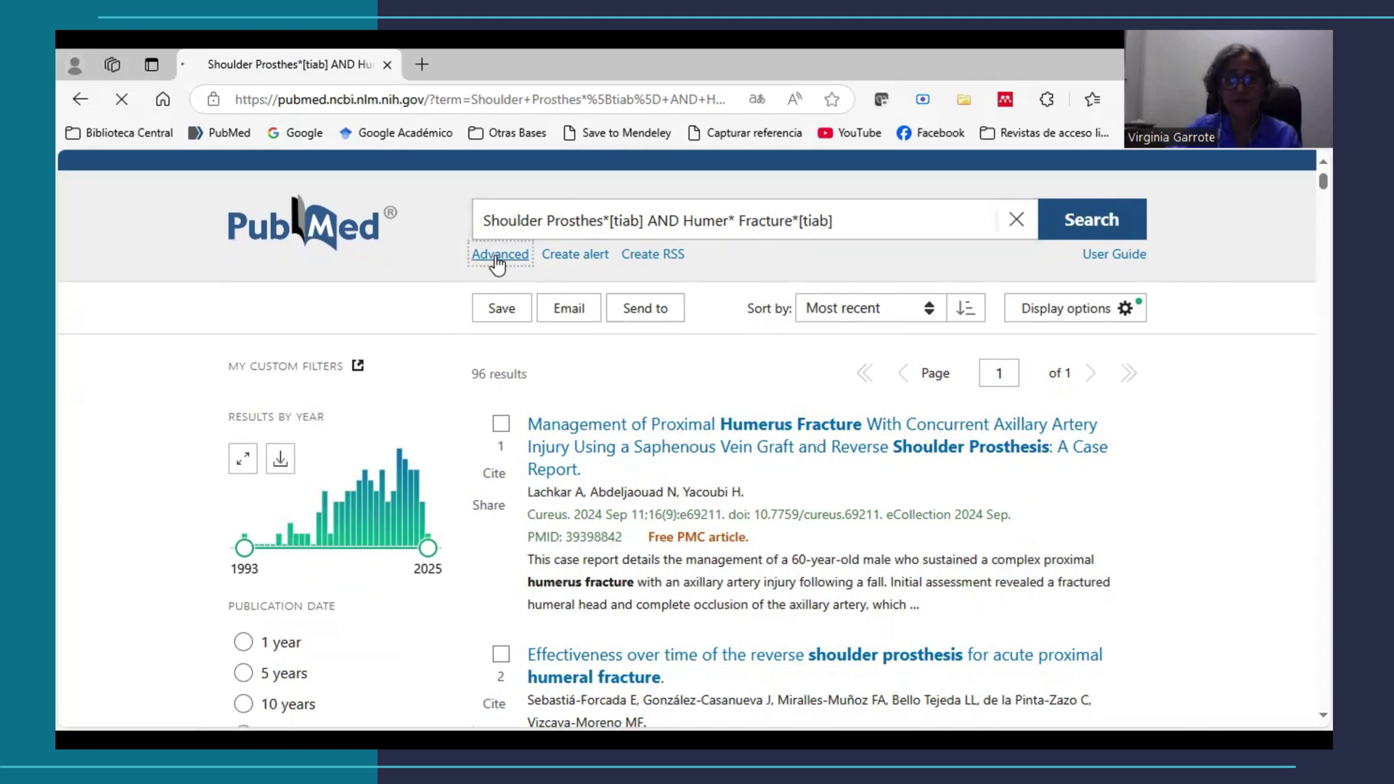
{"action": "scroll", "coordinate": [765, 432], "scroll_direction": "down", "scroll_amount": 5}
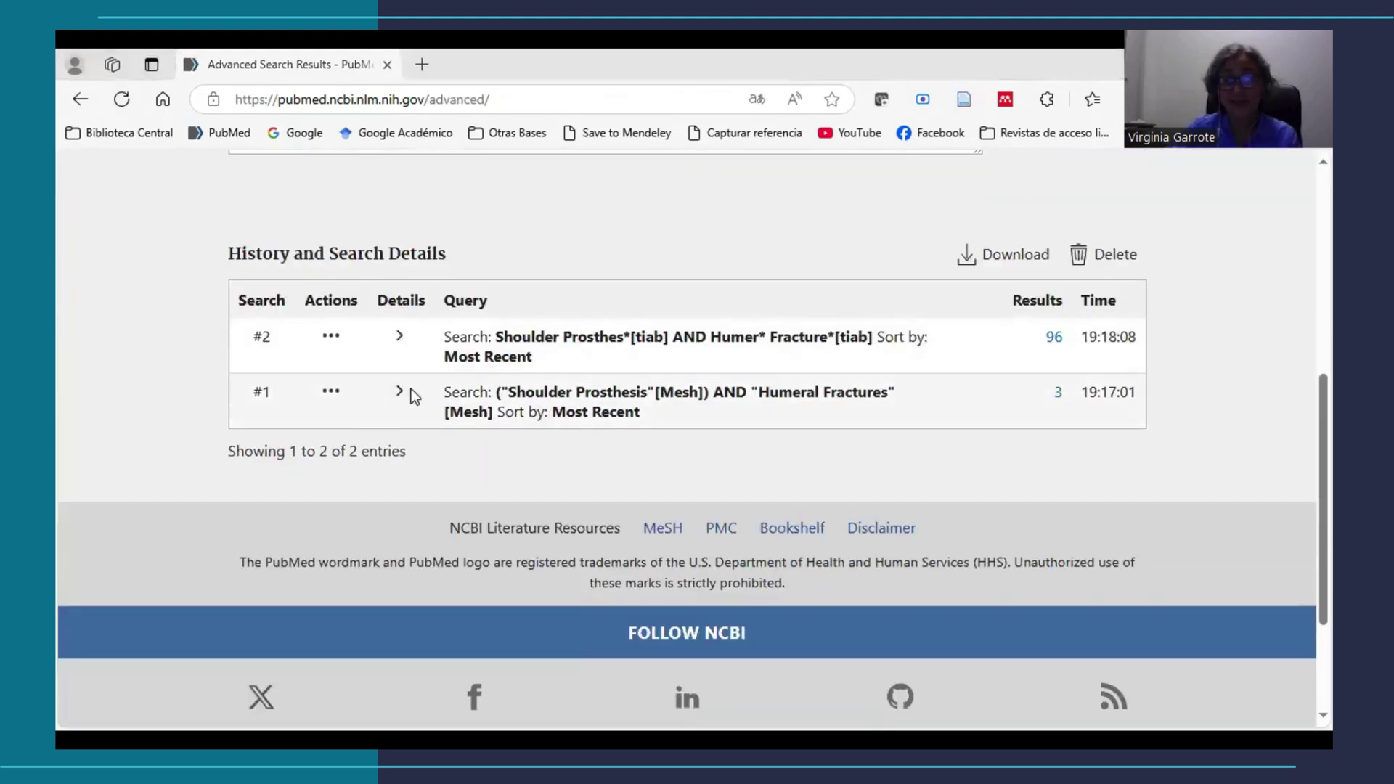
{"action": "scroll", "coordinate": [491, 370], "scroll_direction": "up", "scroll_amount": 3}
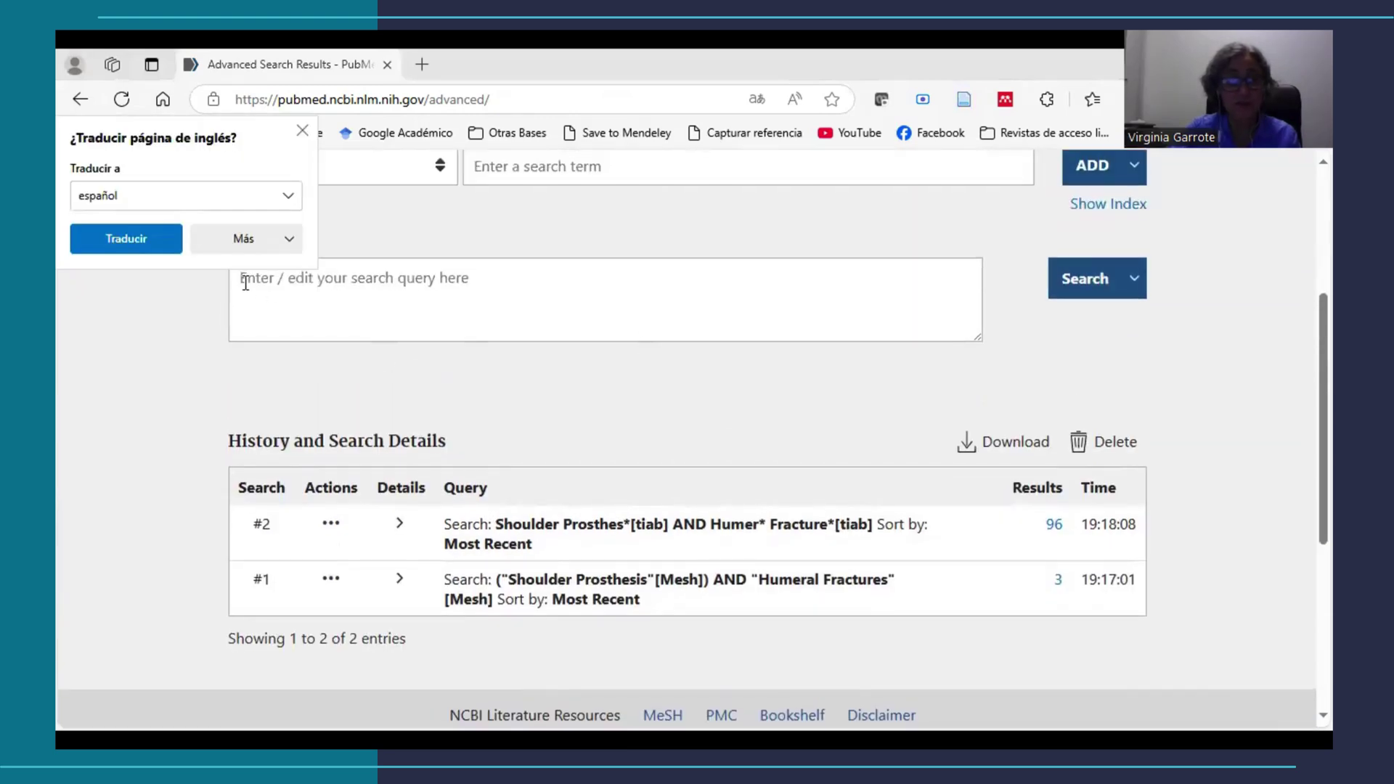
{"action": "left_click", "coordinate": [258, 292]}
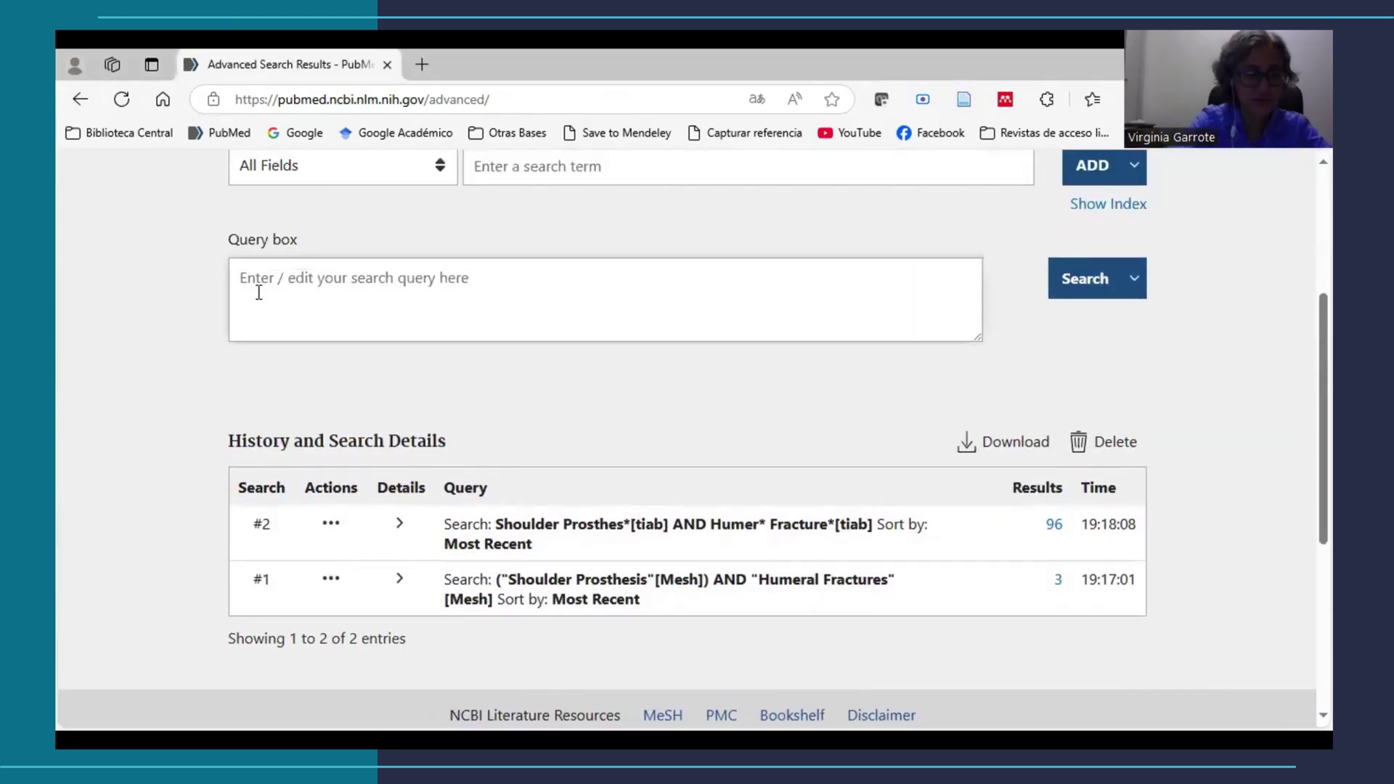
{"action": "type", "text": "#"}
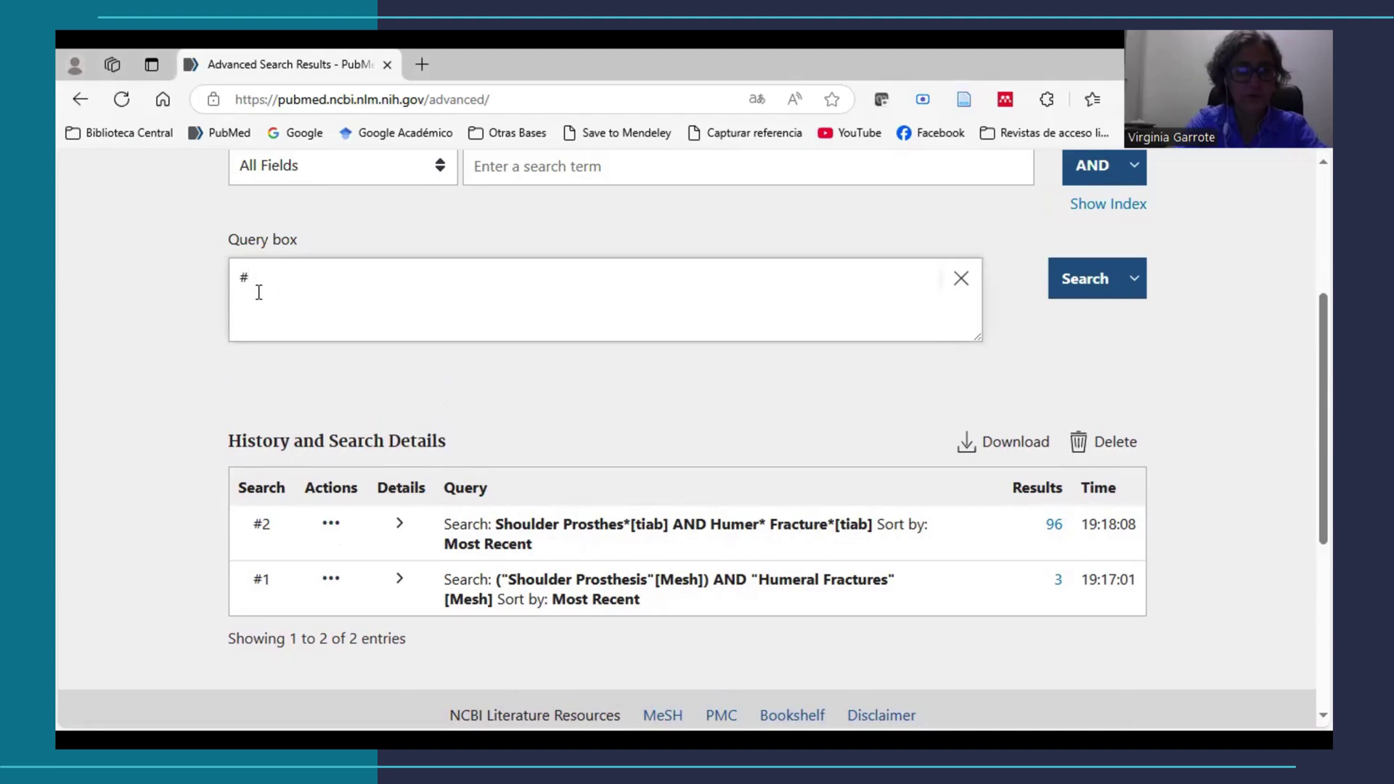
{"action": "type", "text": "1"}
{"action": "type", "text": "O"}
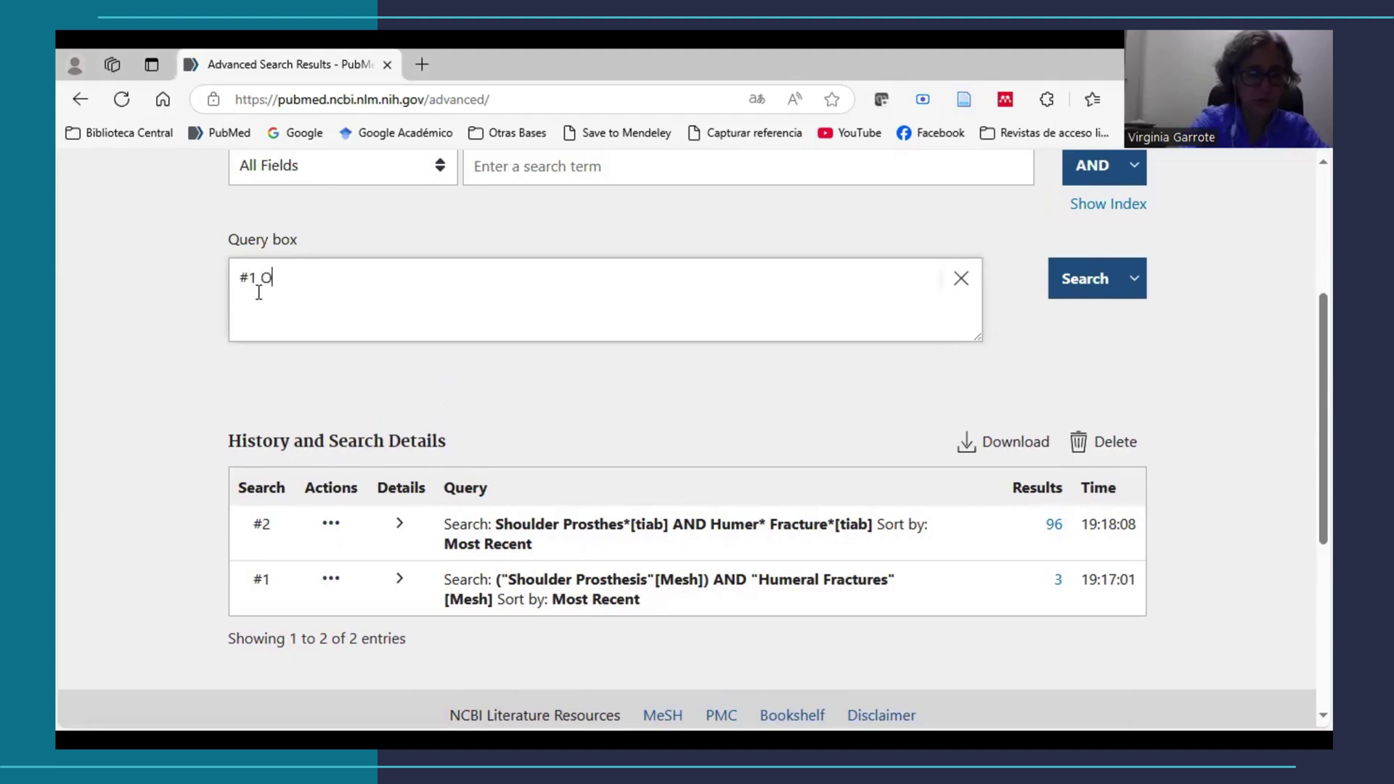
{"action": "type", "text": "R #2"}
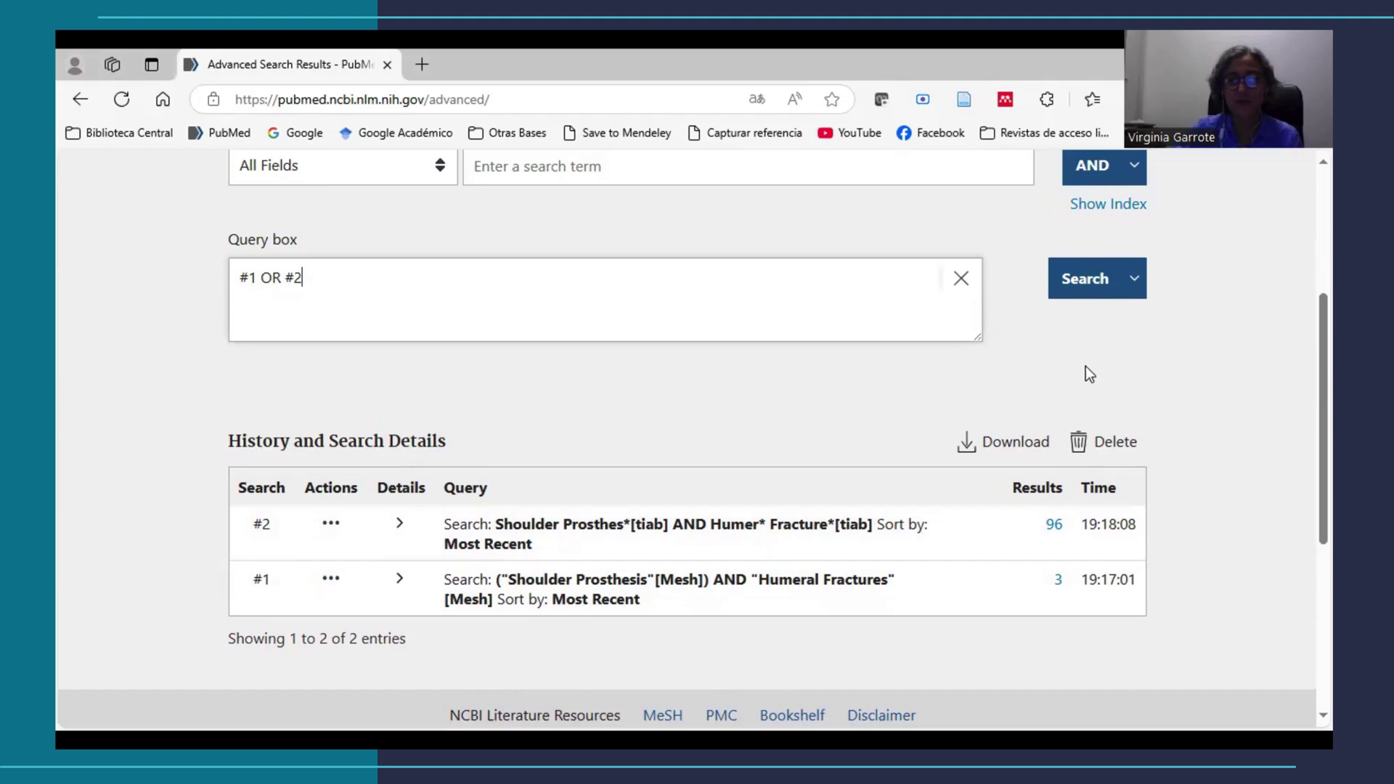
{"action": "left_click", "coordinate": [1094, 295]}
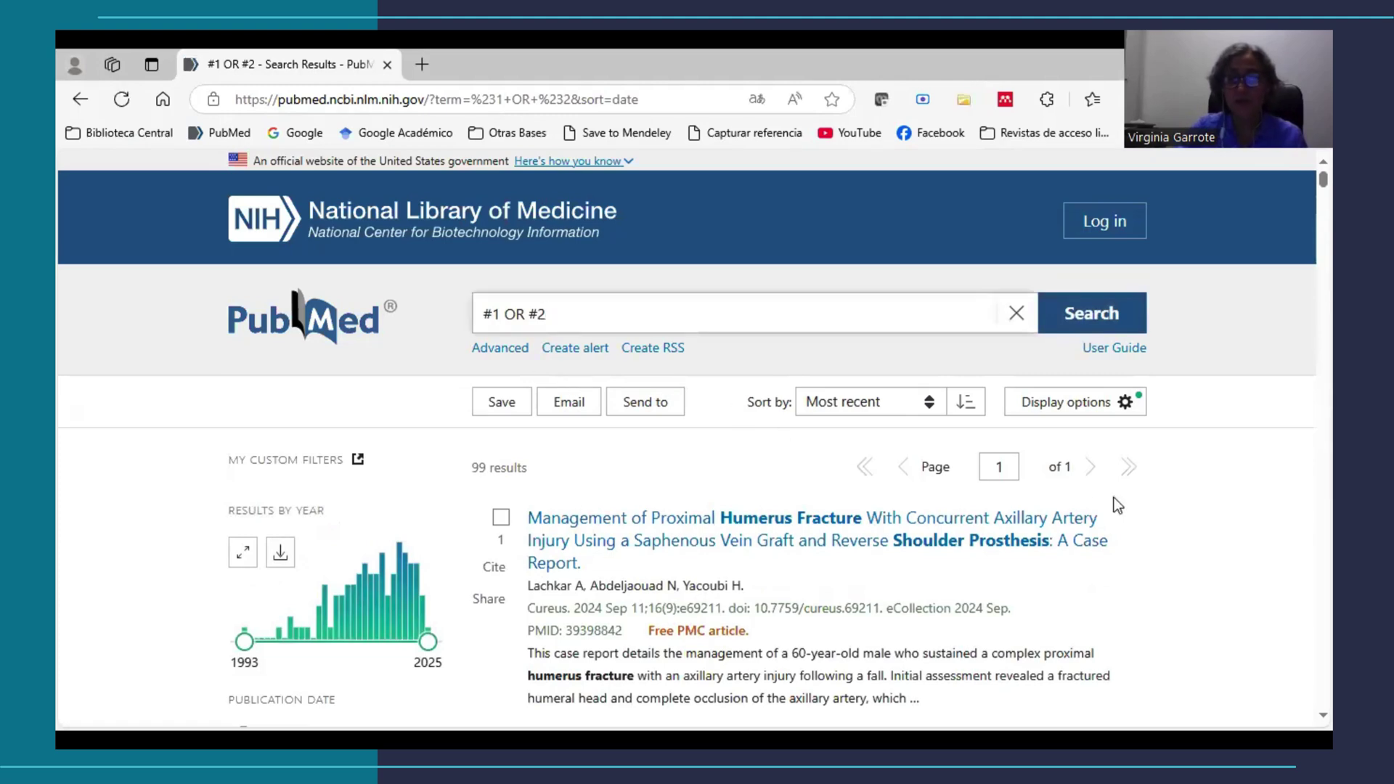
Look through the first articles returned by the combined search and check them for relevance to the topic.
{"action": "scroll", "coordinate": [759, 459], "scroll_direction": "down", "scroll_amount": 2}
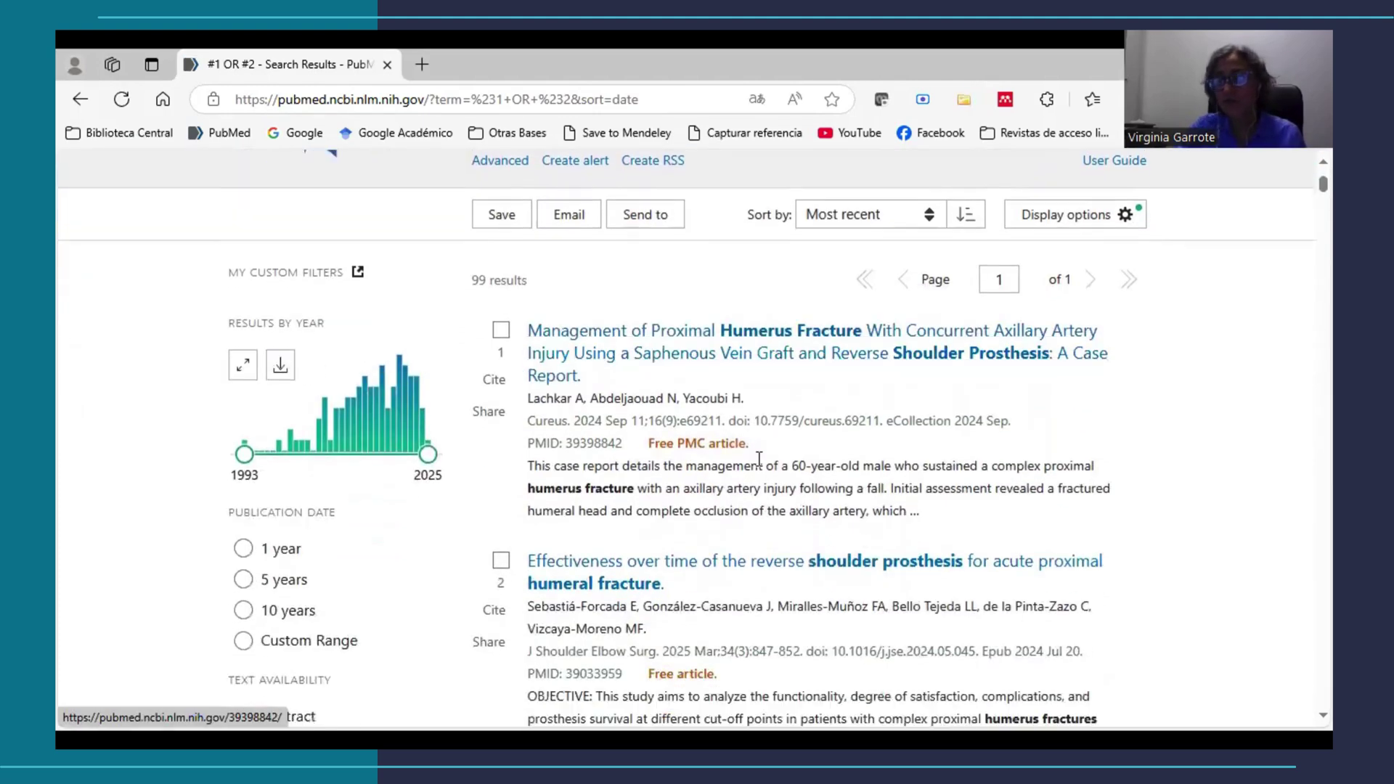
{"action": "scroll", "coordinate": [758, 459], "scroll_direction": "down", "scroll_amount": 4}
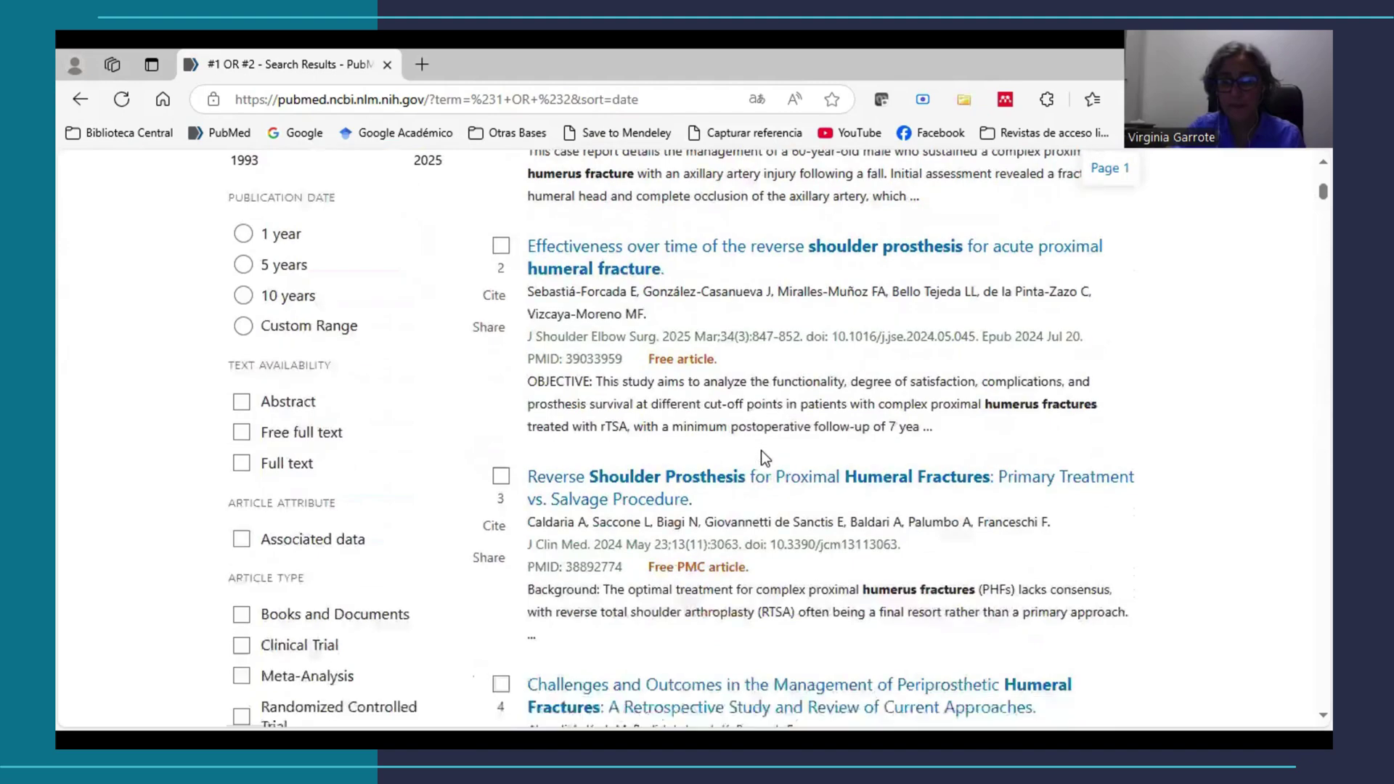
{"action": "scroll", "coordinate": [764, 457], "scroll_direction": "down", "scroll_amount": 3}
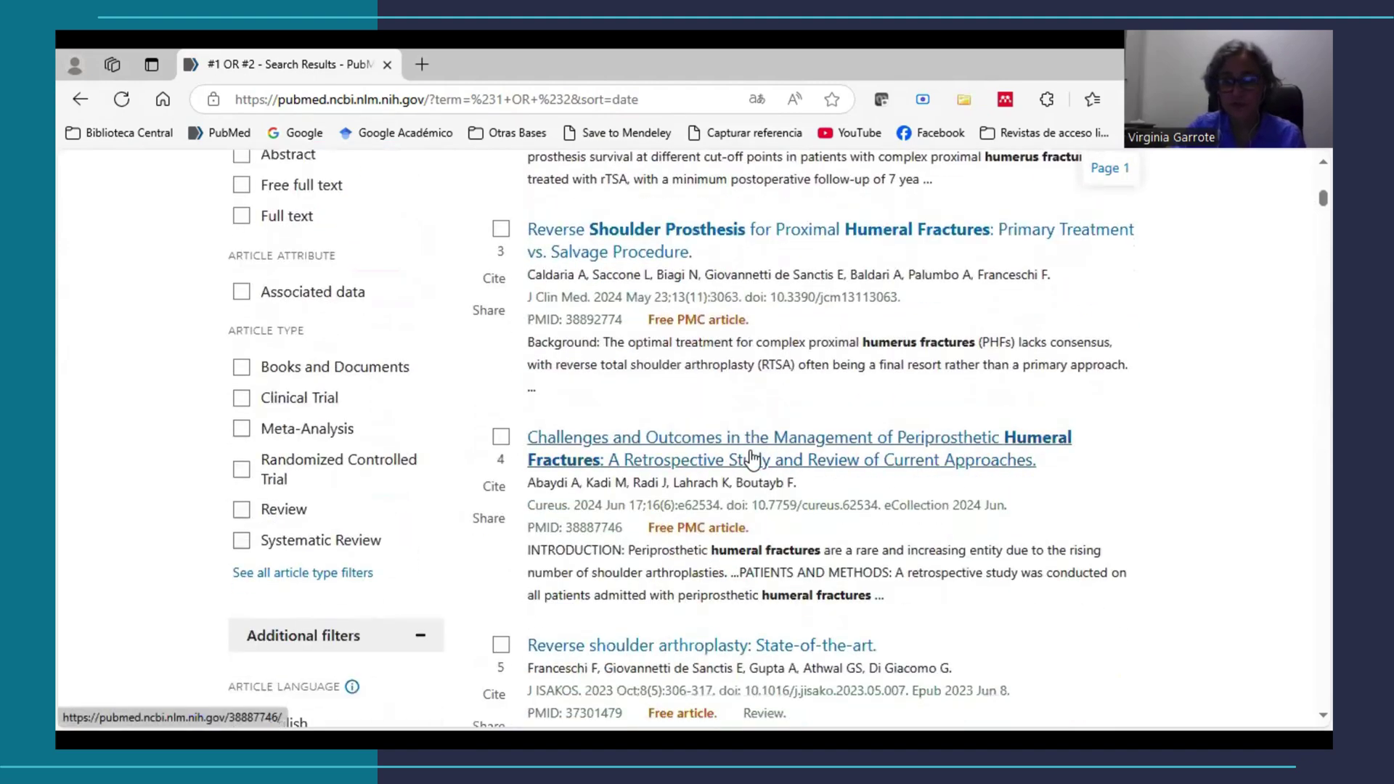
{"action": "scroll", "coordinate": [733, 459], "scroll_direction": "up", "scroll_amount": 8}
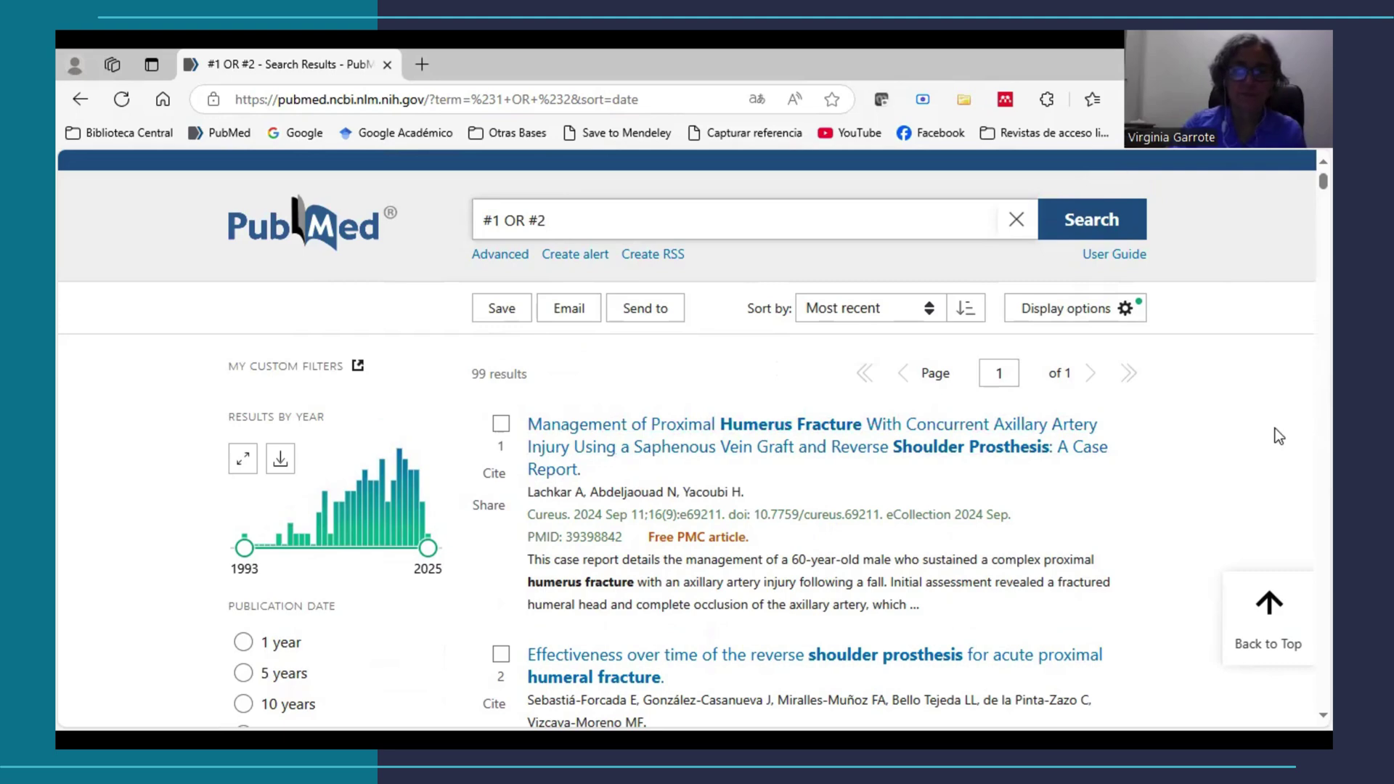
{"action": "scroll", "coordinate": [1157, 417], "scroll_direction": "up", "scroll_amount": 2}
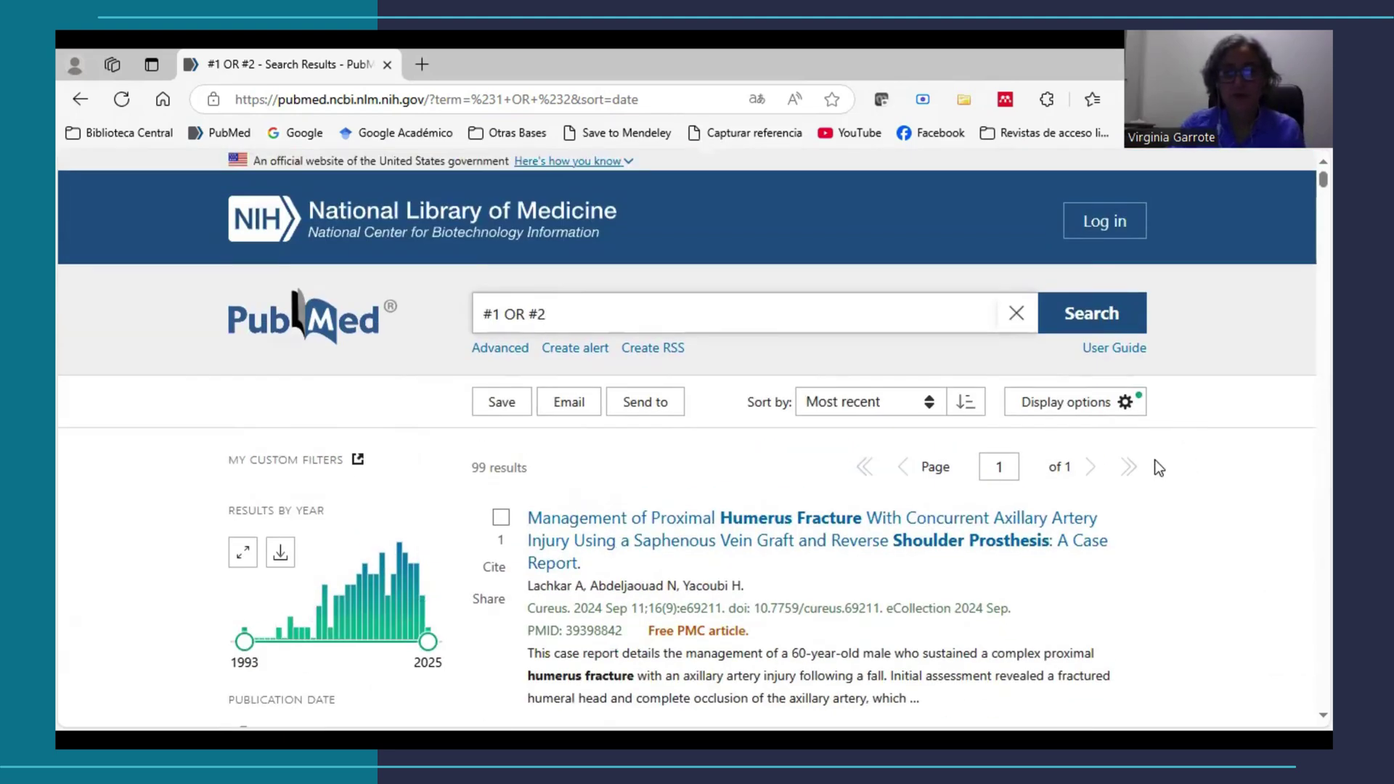